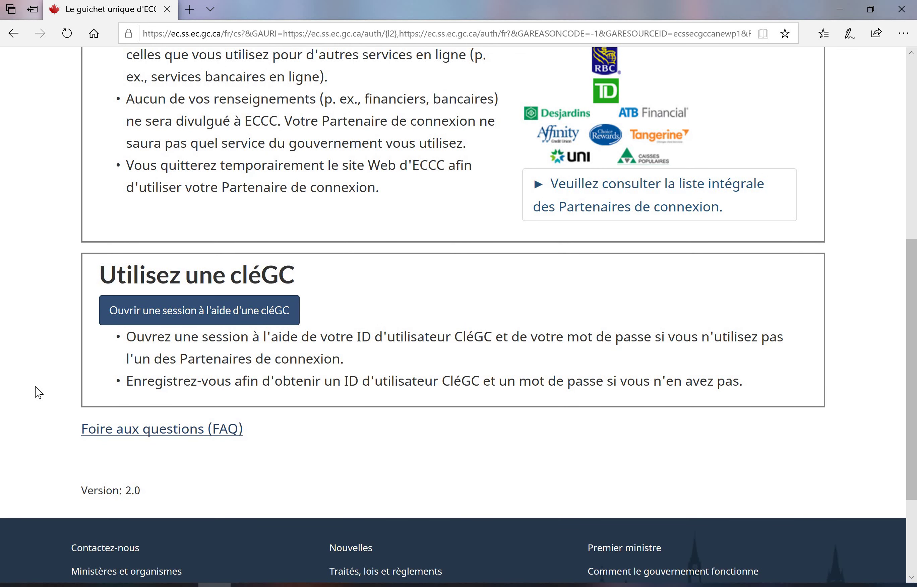
Step: Sign in with the CléGC account credentials and continue to the Gestionnaire d'information du Guichet unique
click(165, 319)
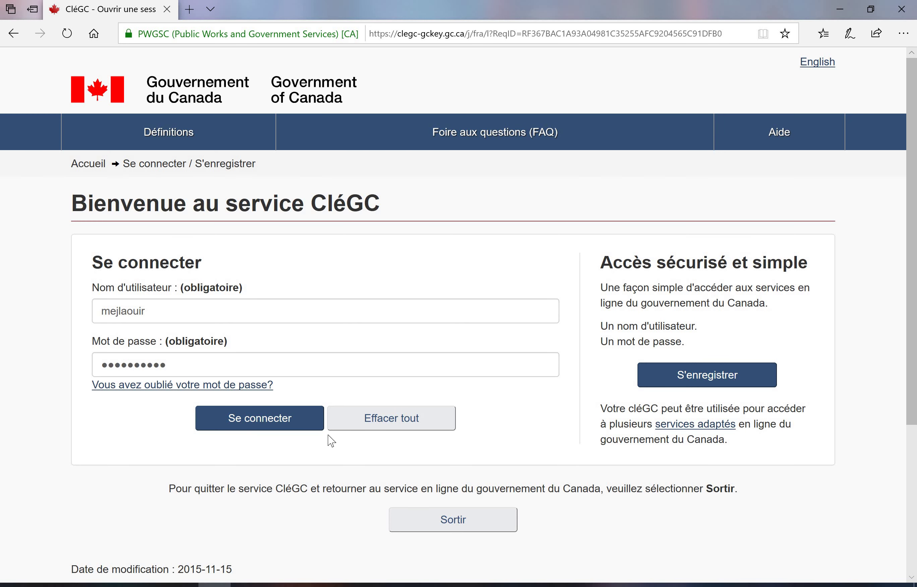
click(261, 422)
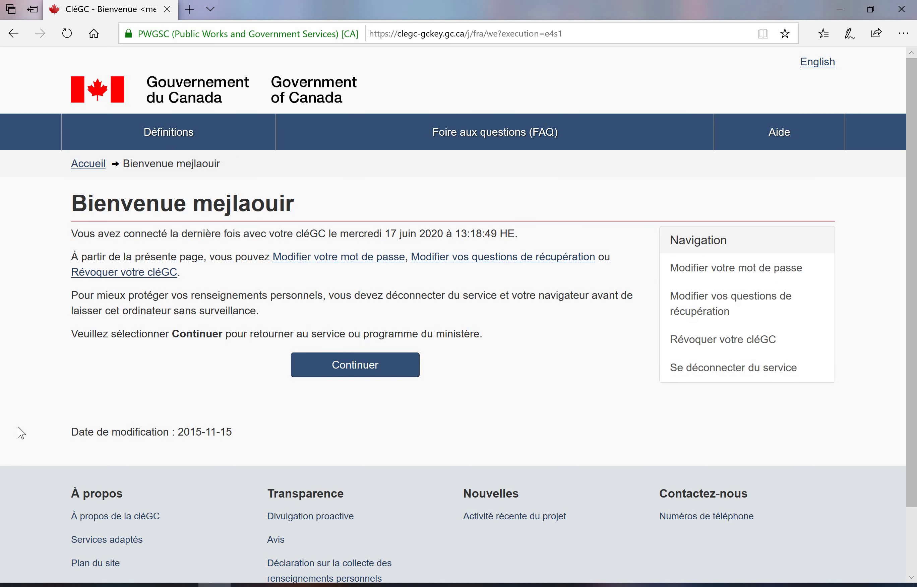
click(321, 366)
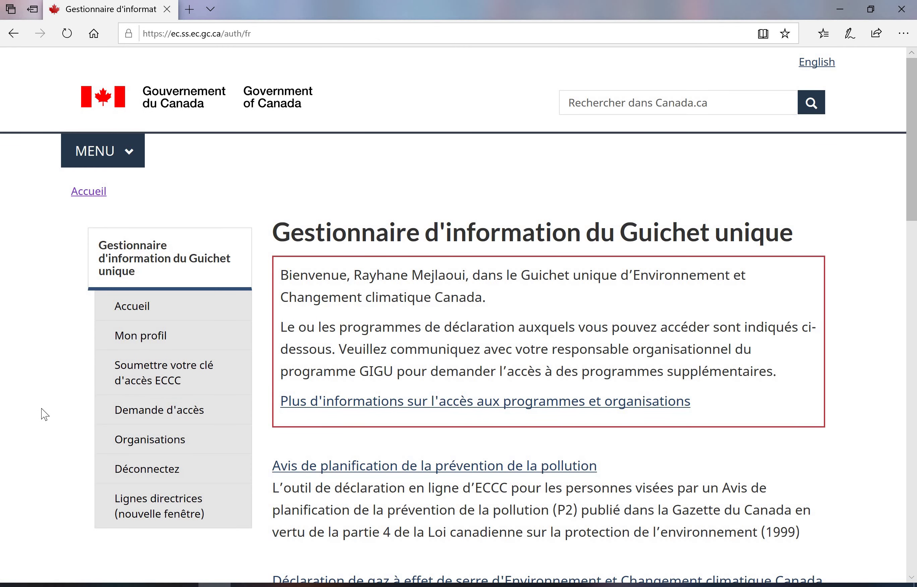
Step: Open the Mon profil page and review its contact and mailing address fields
scroll(45, 414, down, 5)
scroll(45, 414, up, 4)
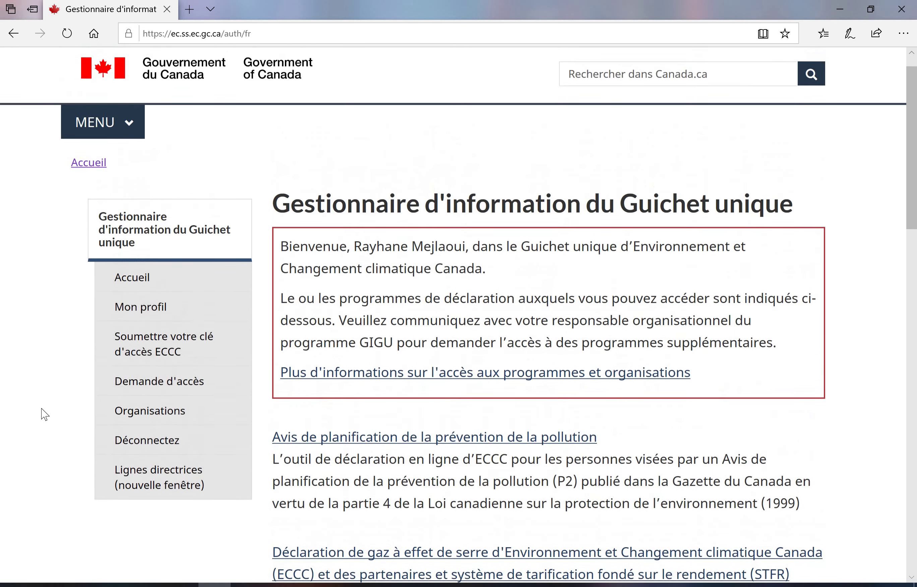
scroll(45, 414, down, 2)
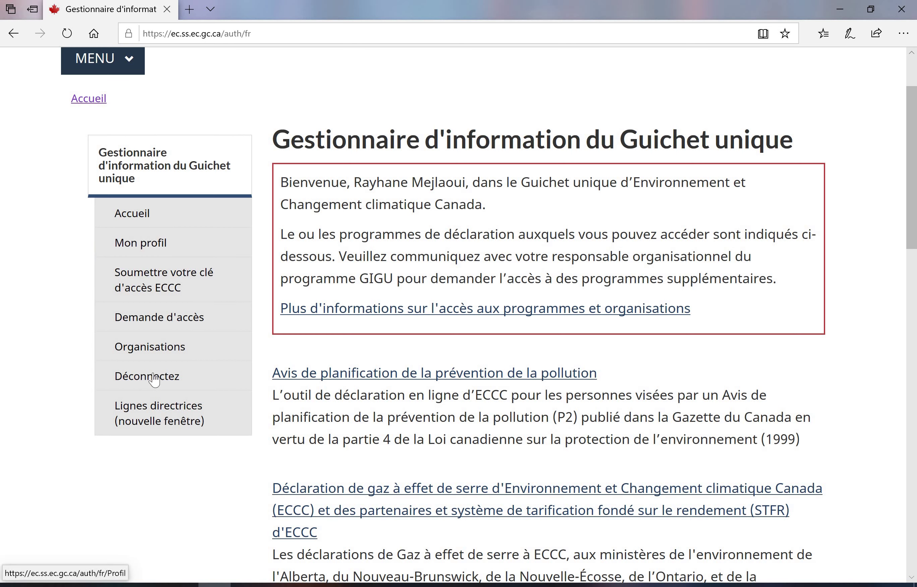
click(143, 251)
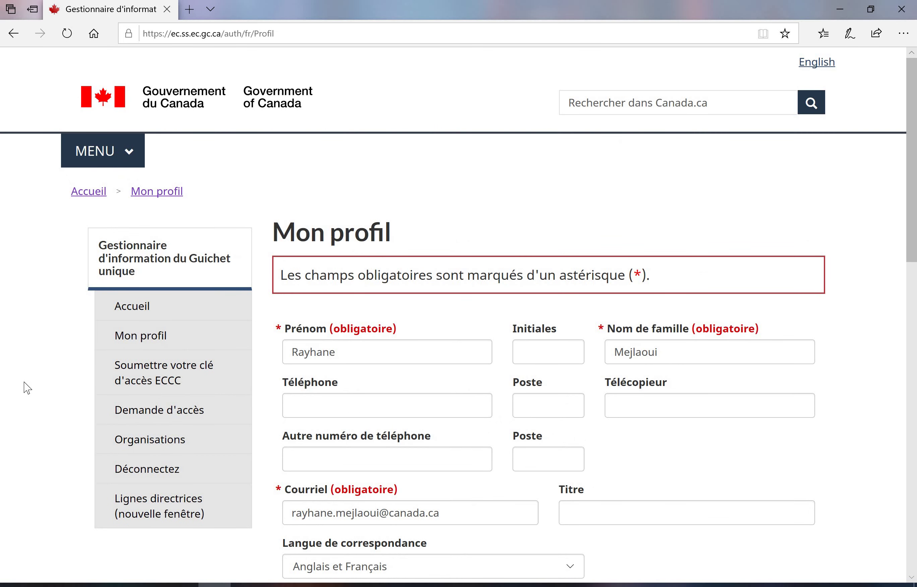
scroll(27, 387, down, 6)
scroll(27, 387, down, 2)
scroll(27, 387, down, 3)
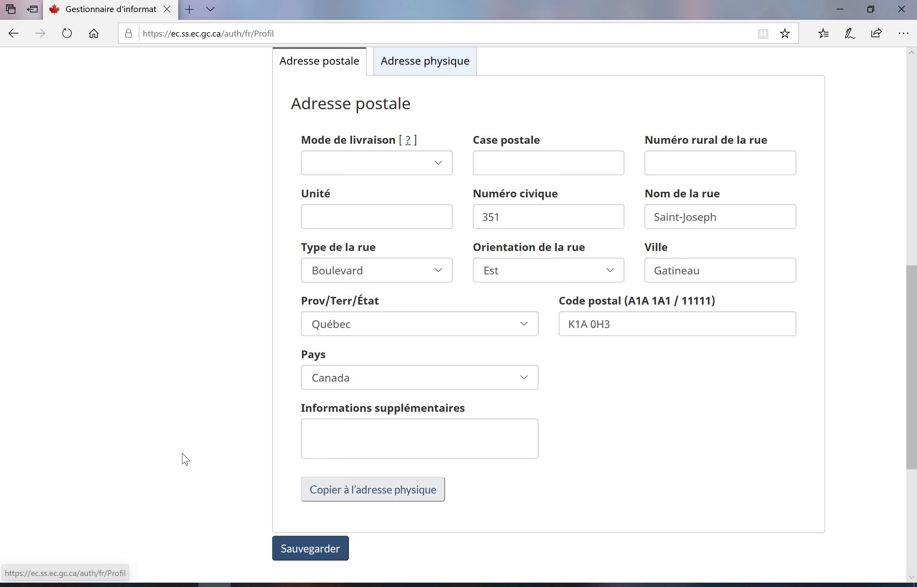
scroll(177, 449, up, 12)
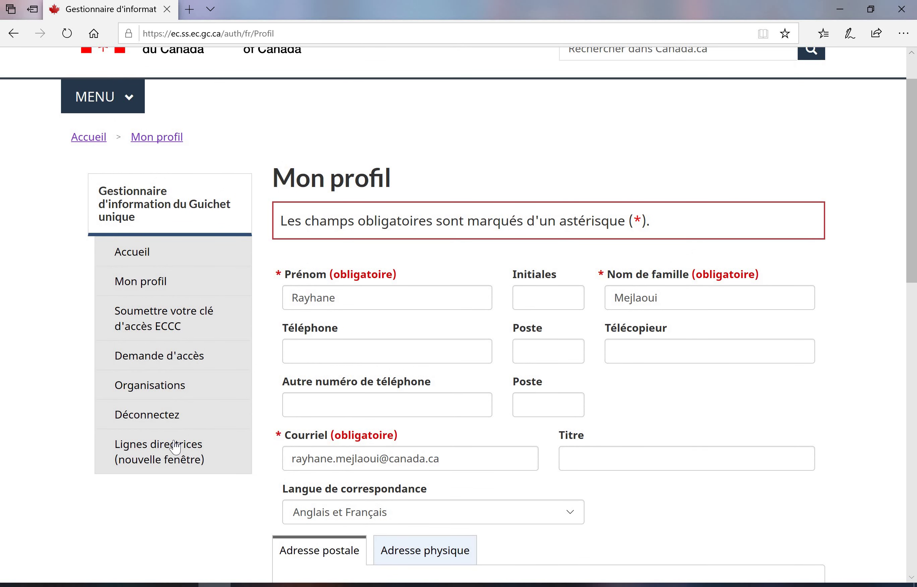
Step: Open the Organisations list and check the available numbers of entries to display
click(177, 392)
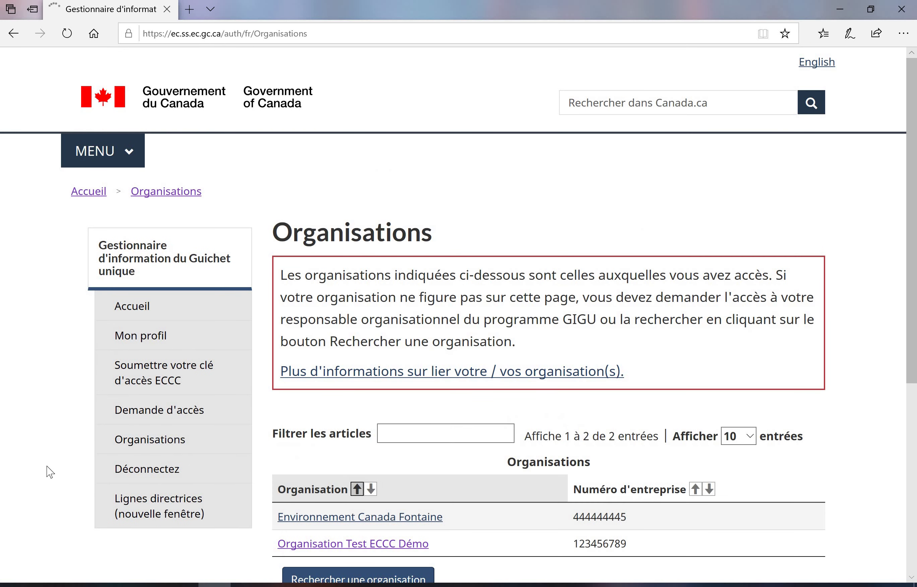
scroll(50, 472, down, 4)
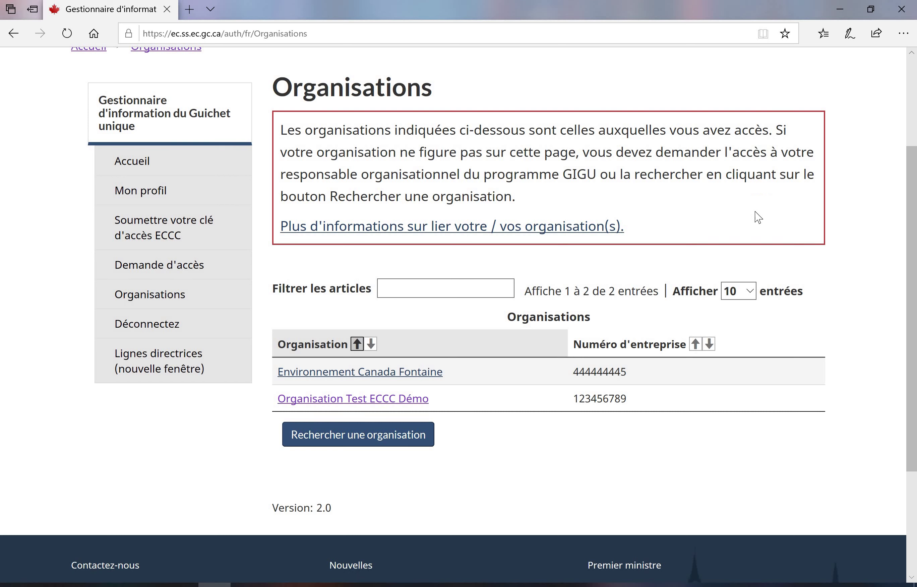
click(749, 295)
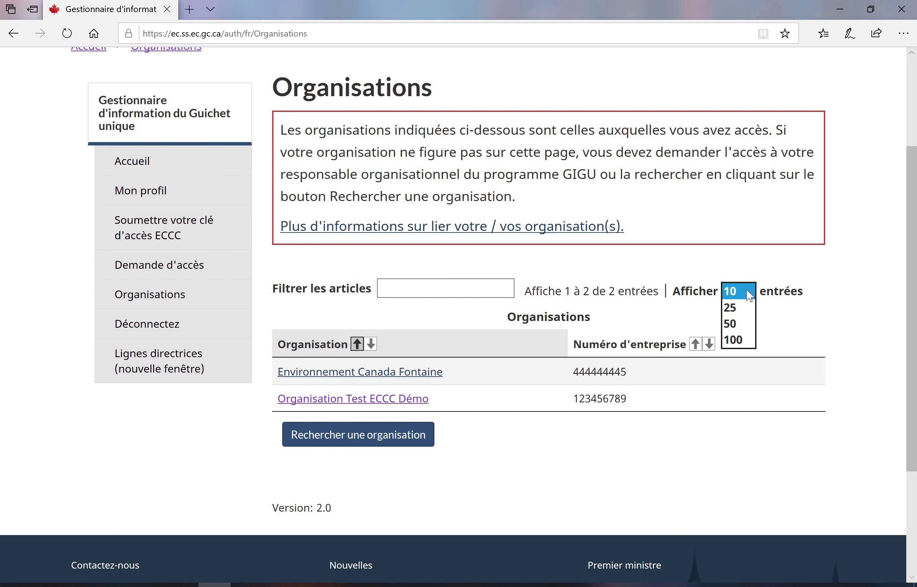
click(671, 234)
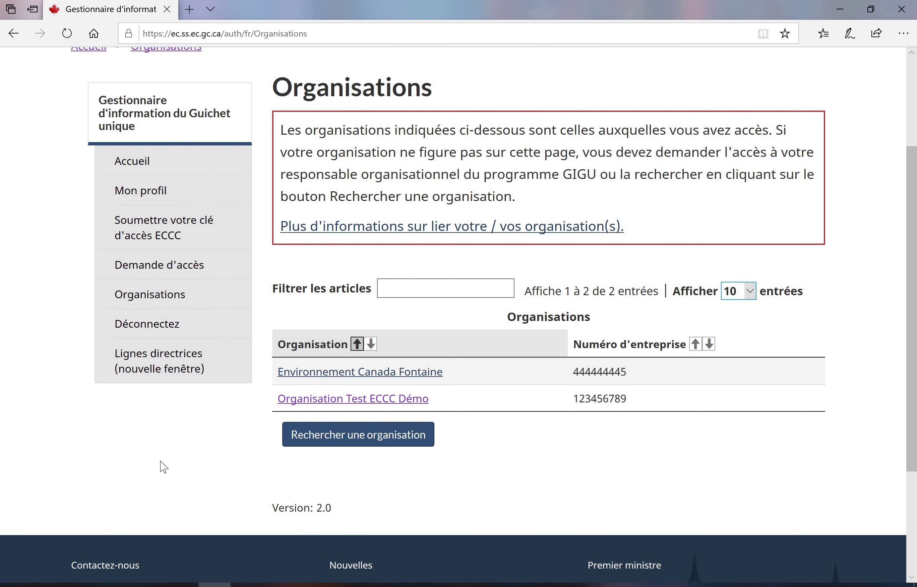
Step: Open Organisation Test ECCC Démo and review its identification and mailing address fields
click(326, 400)
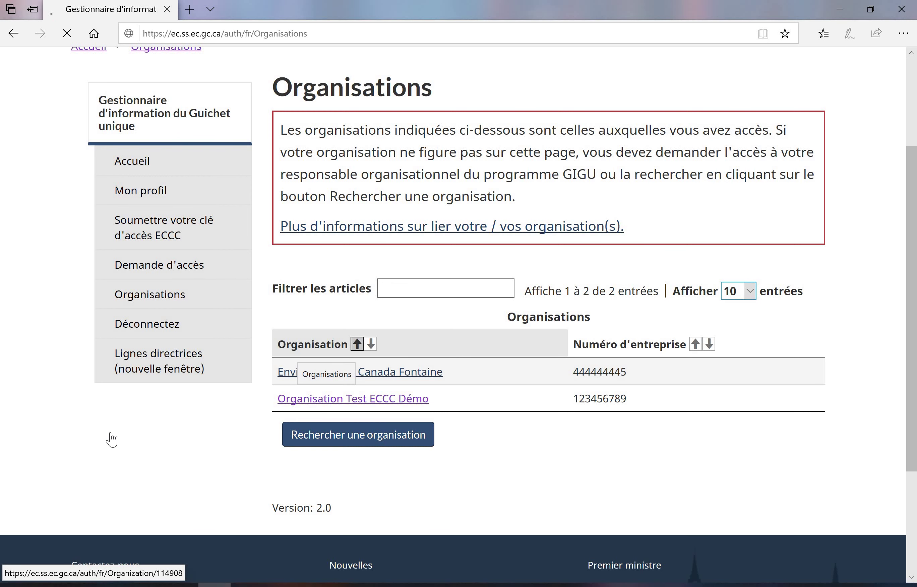
scroll(46, 470, down, 3)
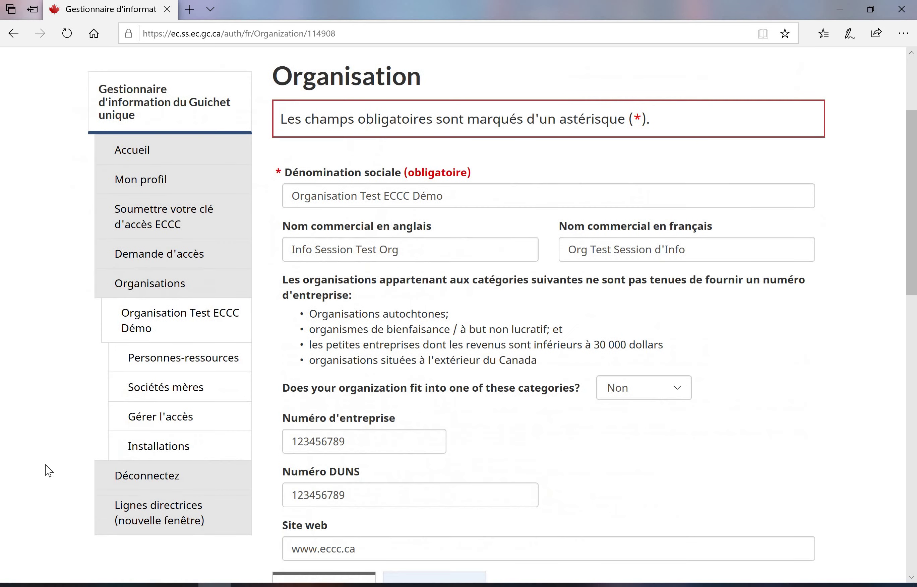
scroll(48, 470, down, 10)
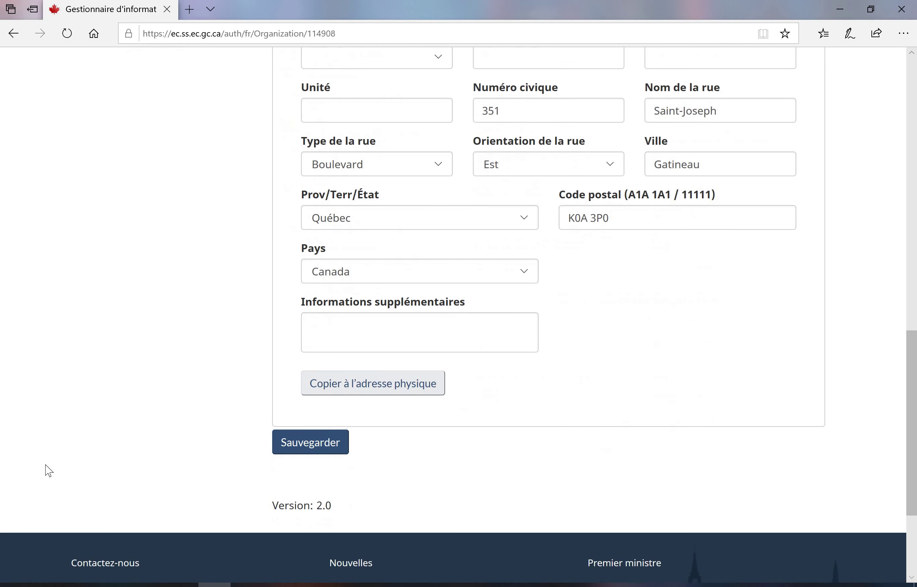
scroll(48, 470, down, 3)
scroll(48, 470, up, 3)
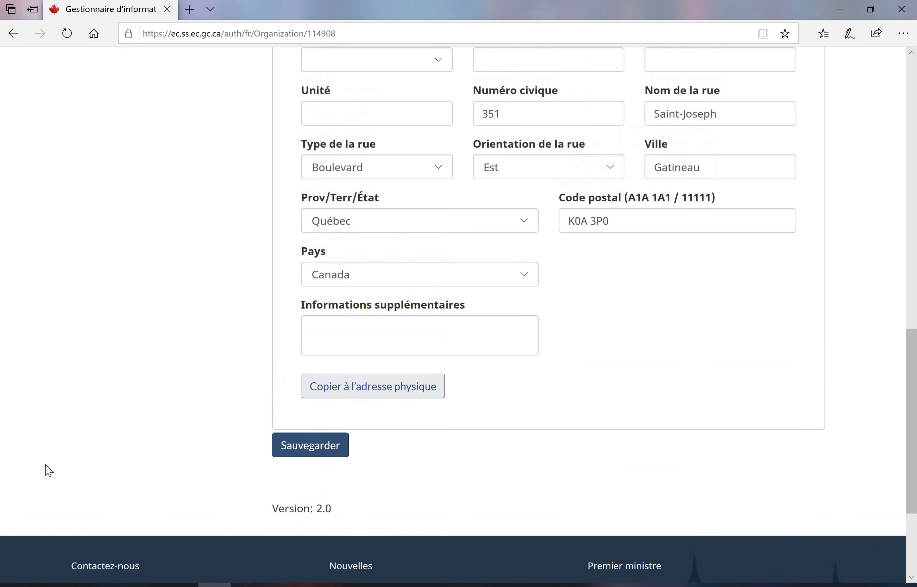
scroll(49, 470, up, 1)
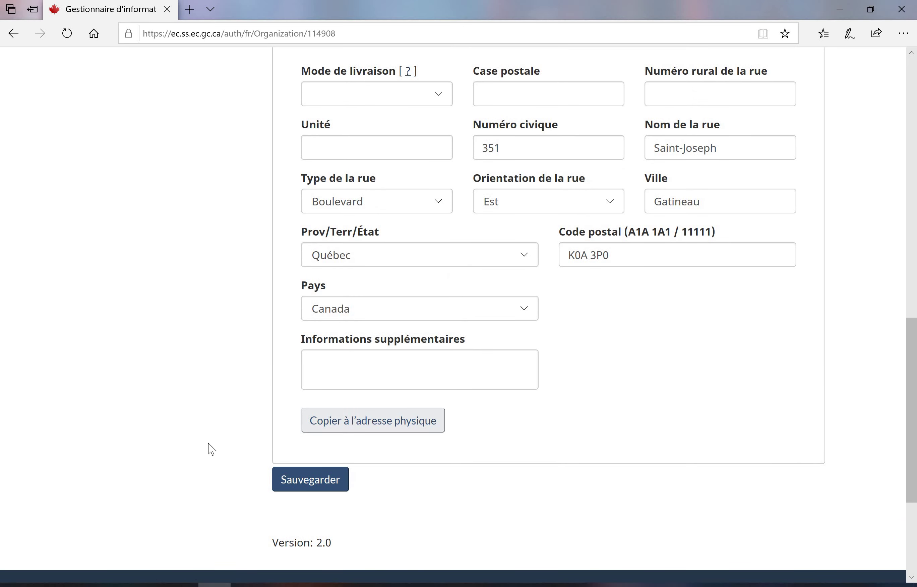
scroll(53, 400, up, 12)
scroll(53, 400, up, 6)
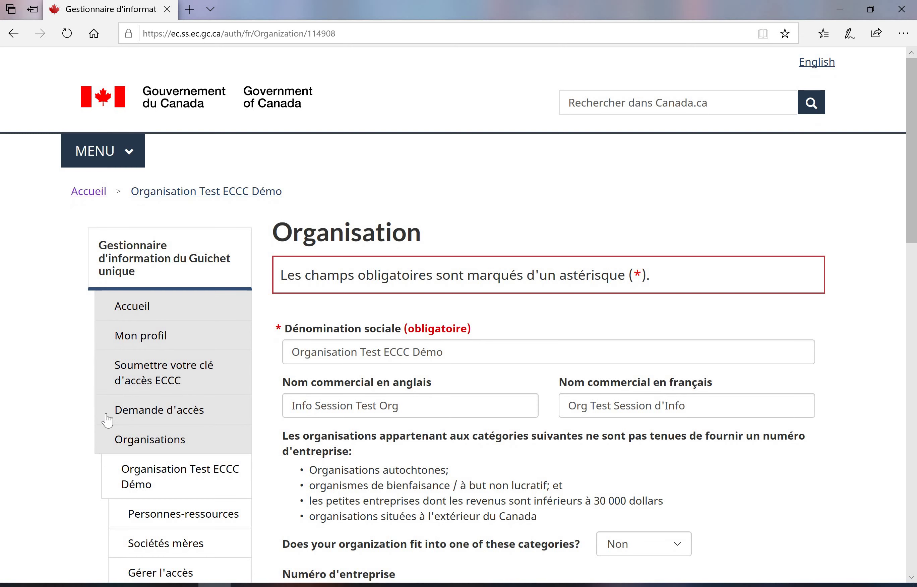
Step: View the organisation's Personnes-ressources page and its Sociétés mères page
click(129, 517)
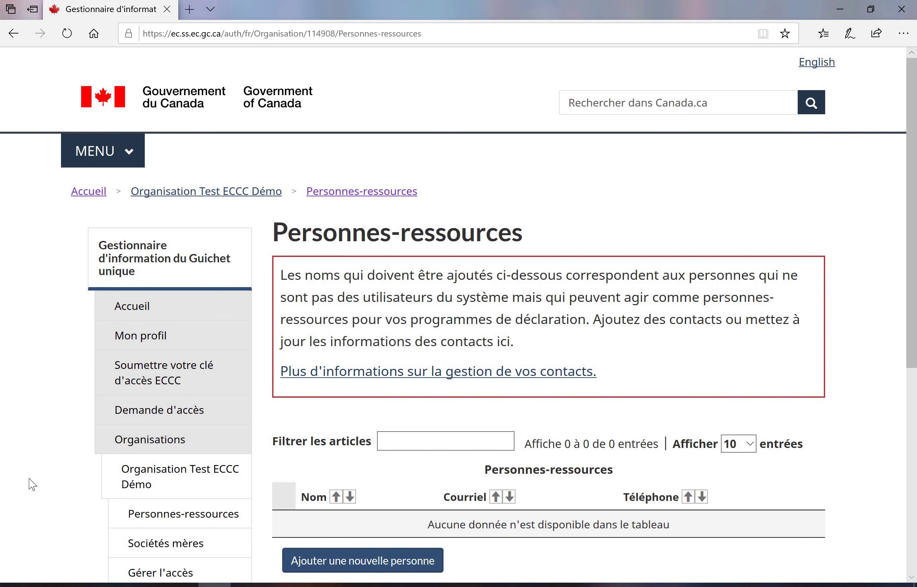
scroll(32, 485, down, 5)
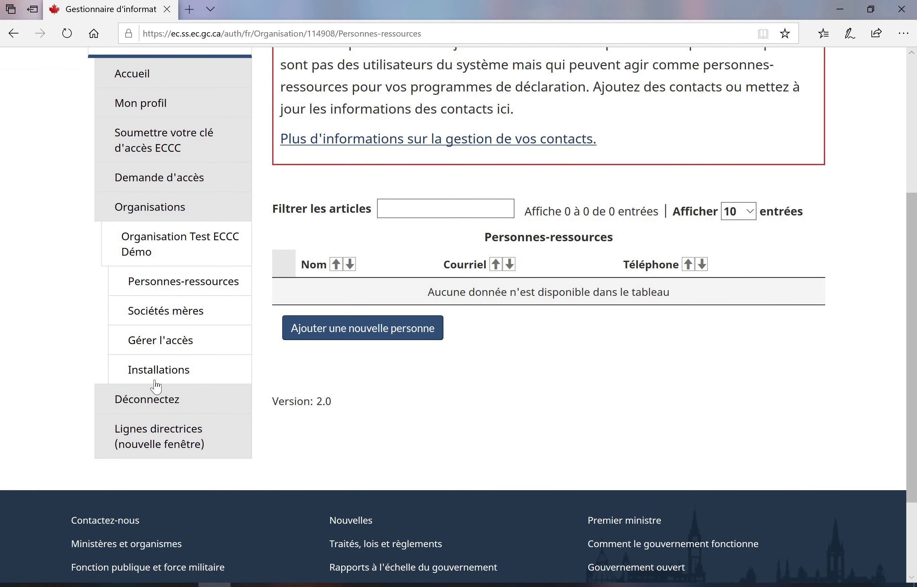
click(157, 320)
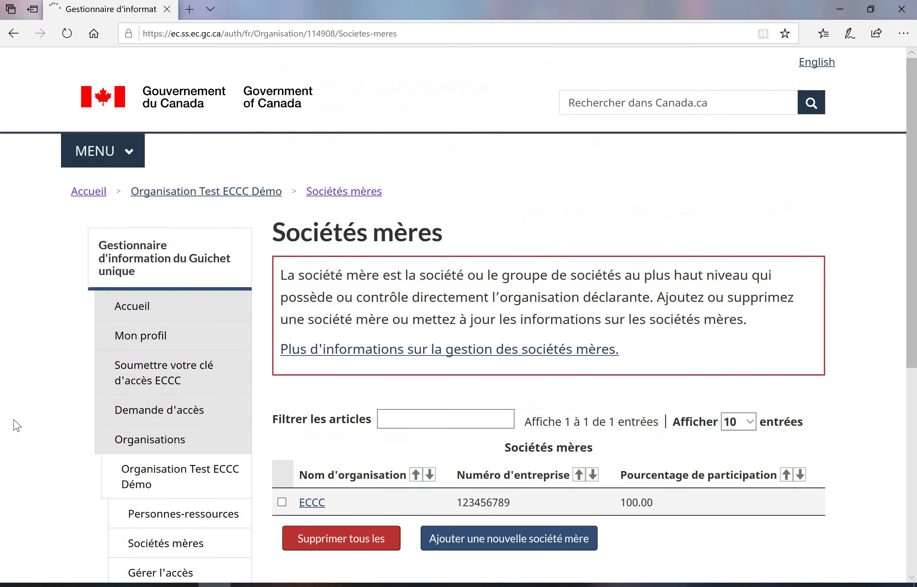
scroll(34, 438, down, 8)
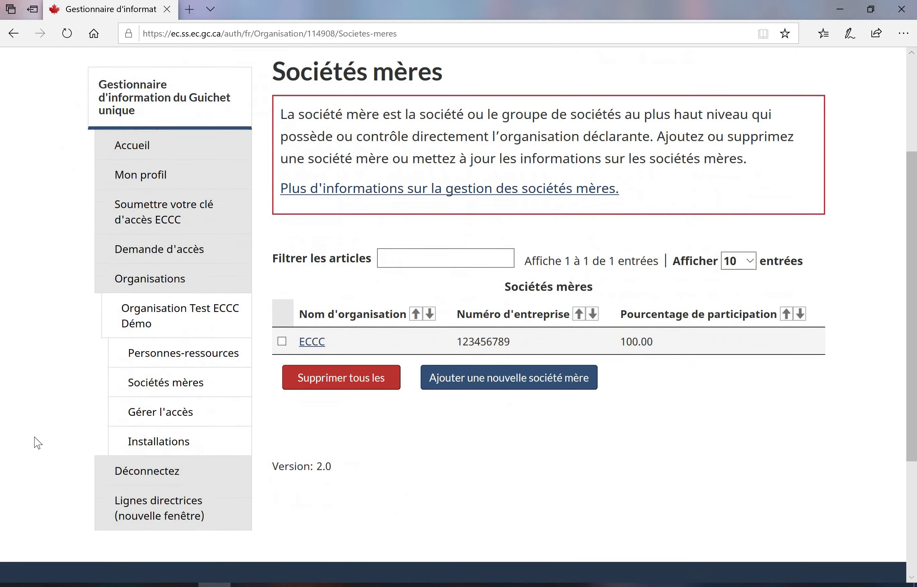
scroll(34, 438, up, 6)
scroll(34, 438, down, 2)
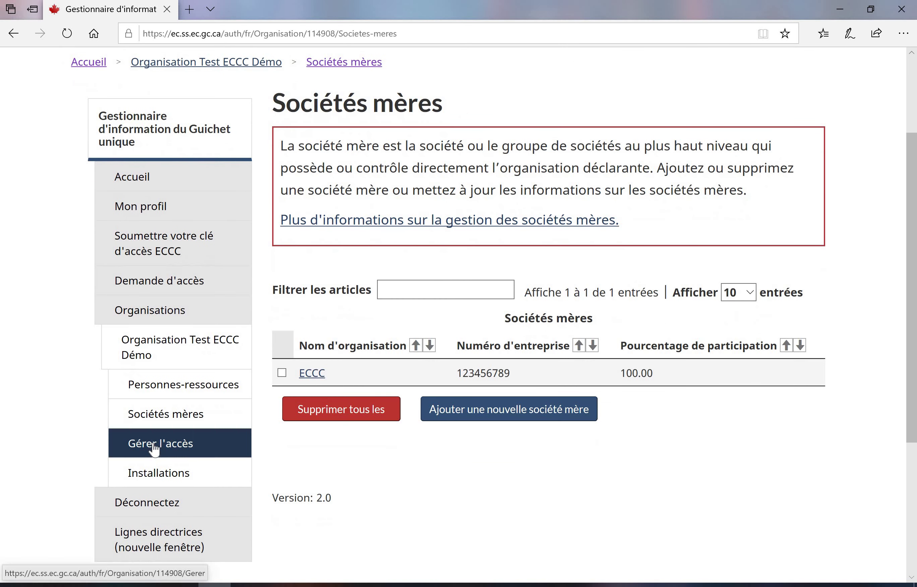
Step: Open the organisation's Gérer l'accès page and review the users who have access
click(154, 447)
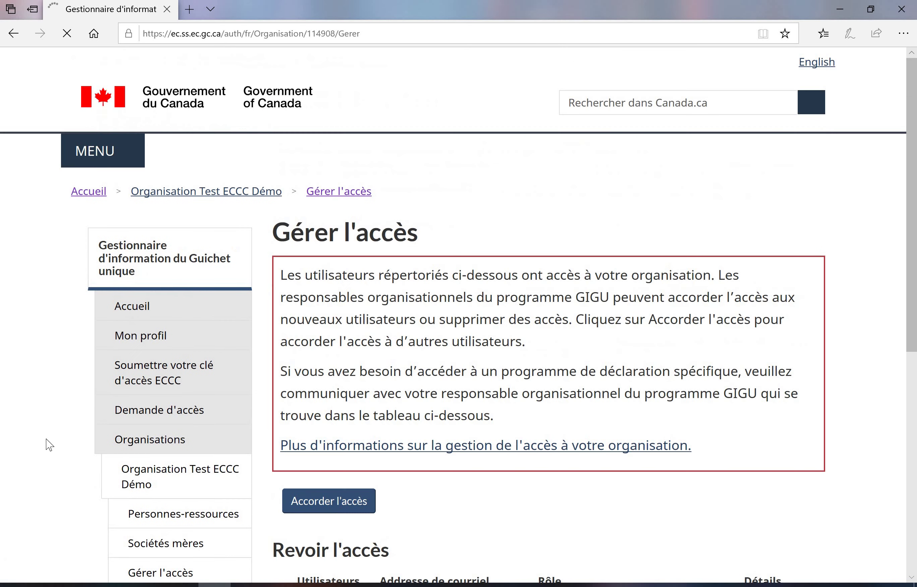
scroll(42, 439, down, 8)
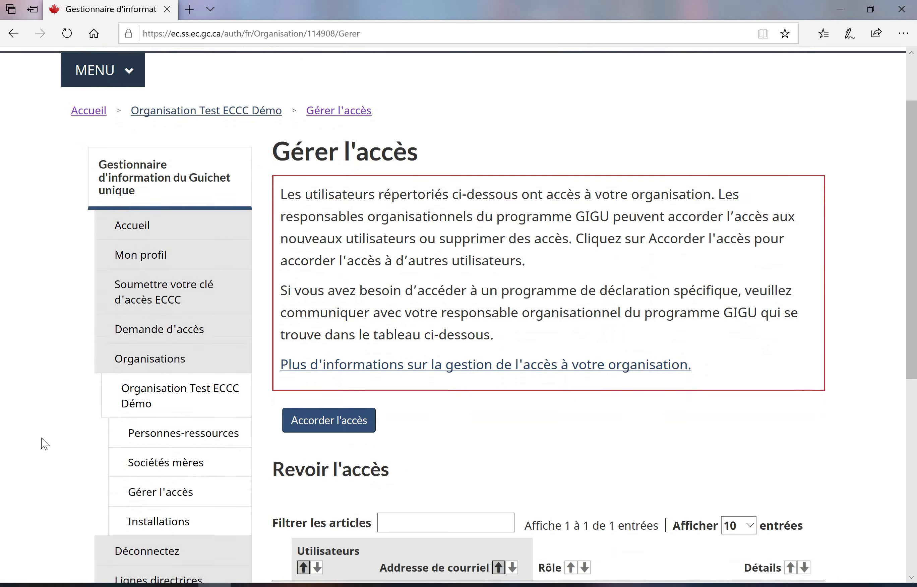
scroll(44, 444, up, 5)
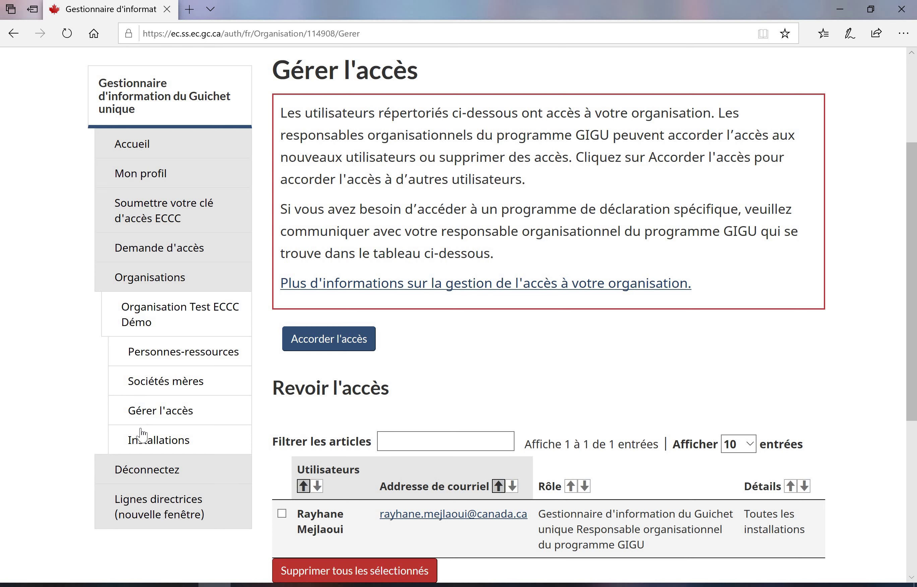
Step: Open Installation Test Démo from the organisation's Installations list
click(141, 441)
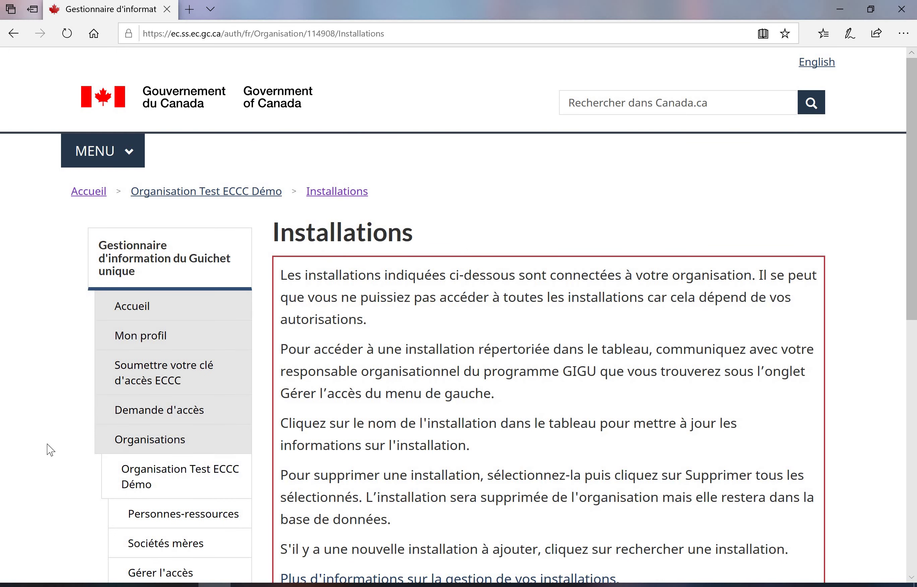
scroll(50, 450, down, 8)
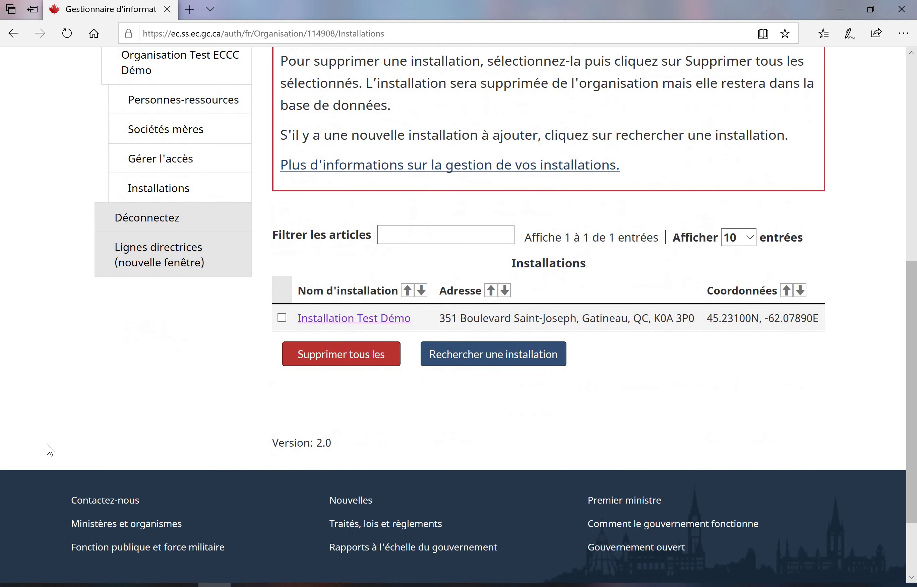
scroll(50, 451, up, 1)
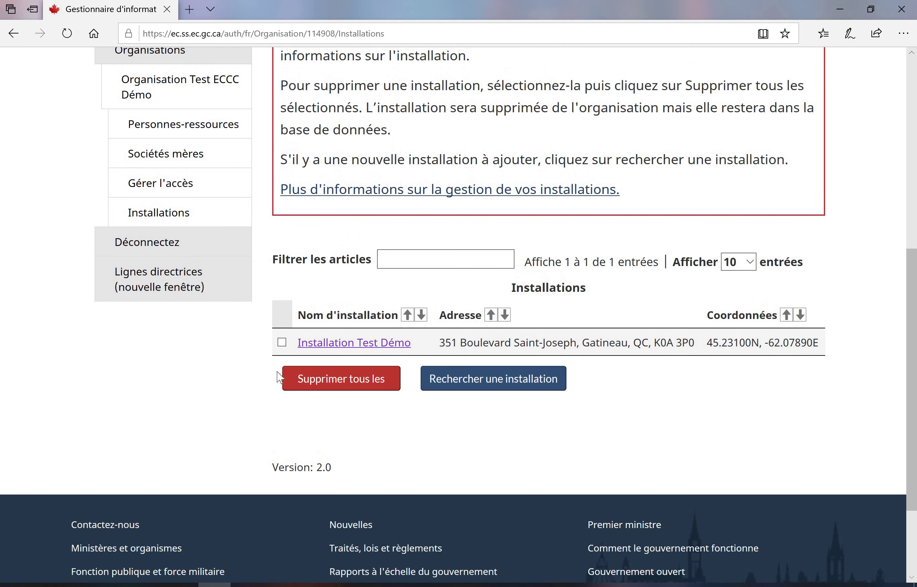
click(310, 344)
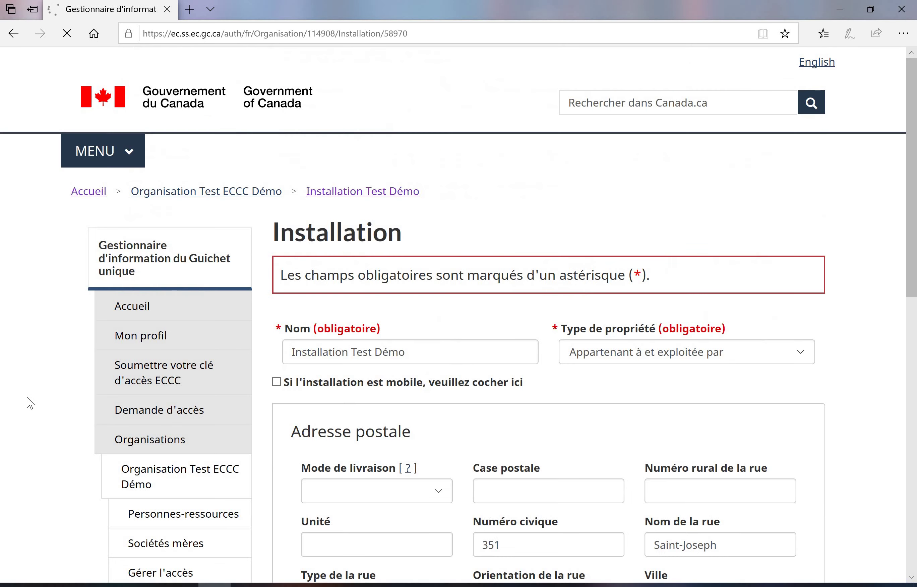
Step: Review the installation's Adresse postale, Adresse physique and Adresse géographique sections
scroll(30, 403, down, 3)
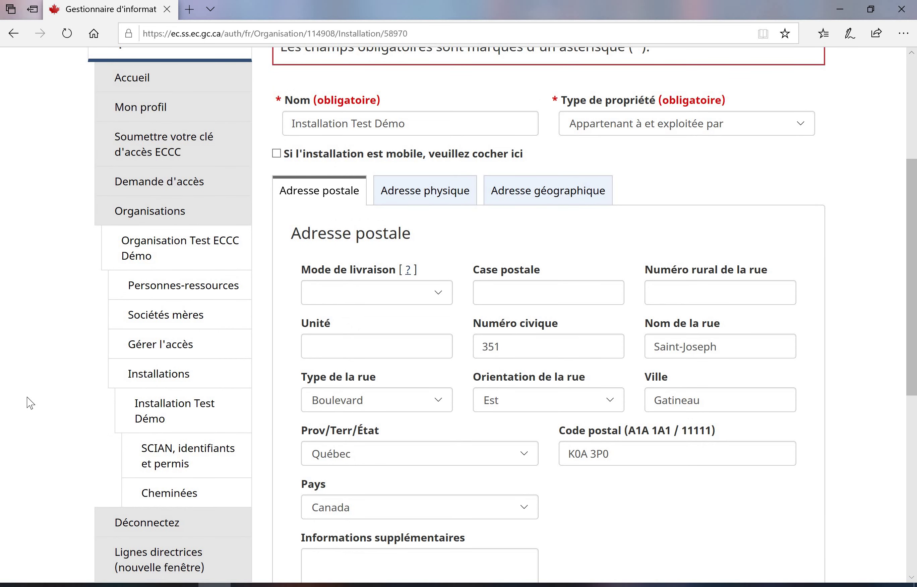
scroll(30, 403, down, 5)
scroll(30, 402, up, 4)
scroll(30, 403, up, 2)
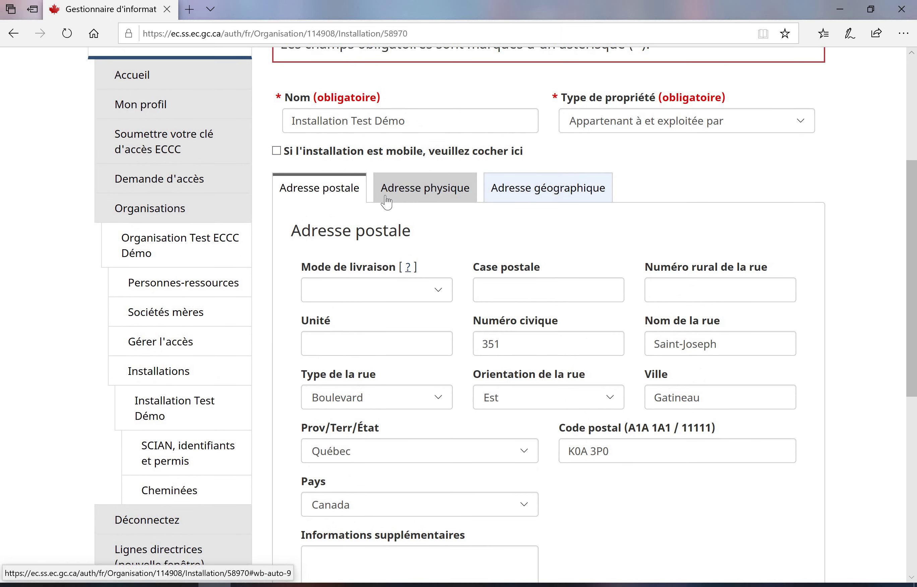
click(404, 197)
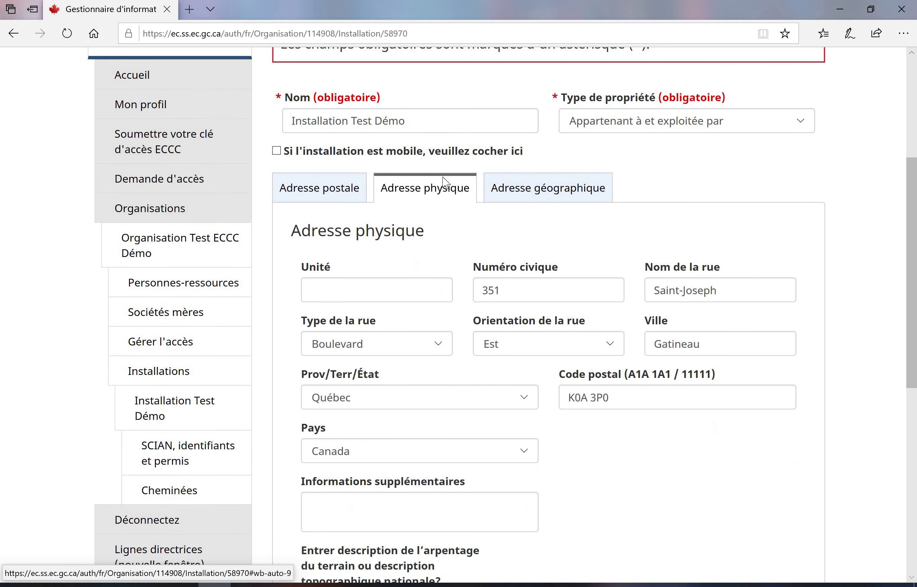
click(517, 189)
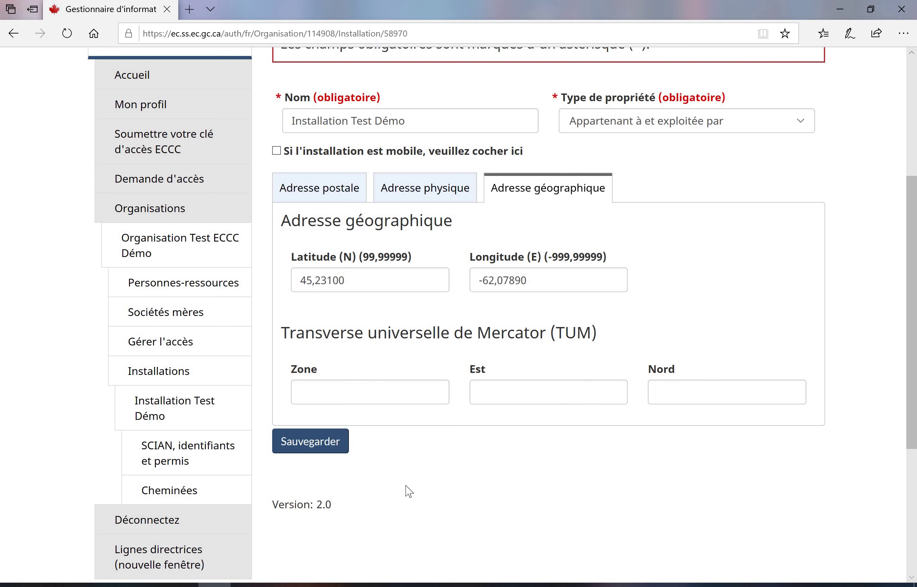
Step: Open the installation's SCIAN, identifiants et permis page and review its Code SCIAN section
click(201, 456)
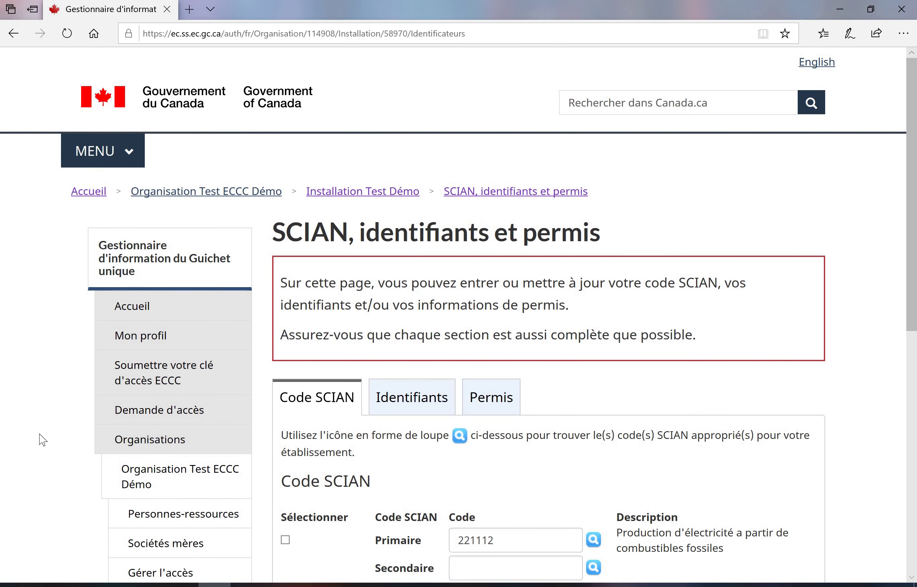
scroll(43, 441, down, 7)
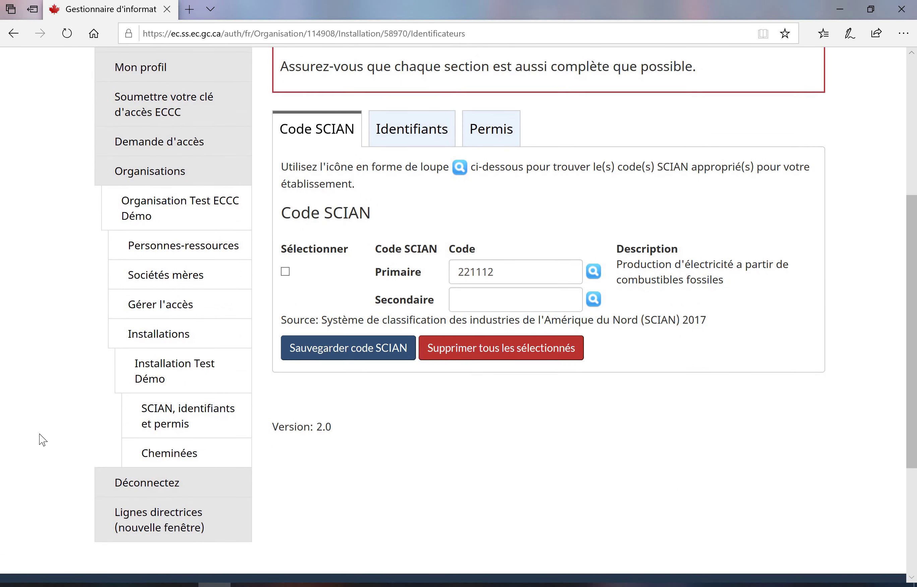
scroll(42, 440, down, 1)
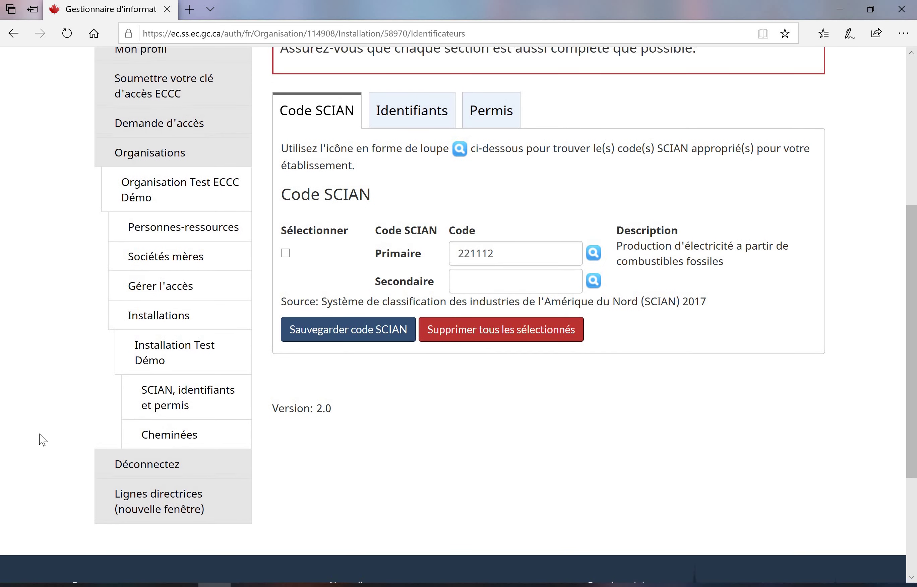
scroll(42, 440, up, 2)
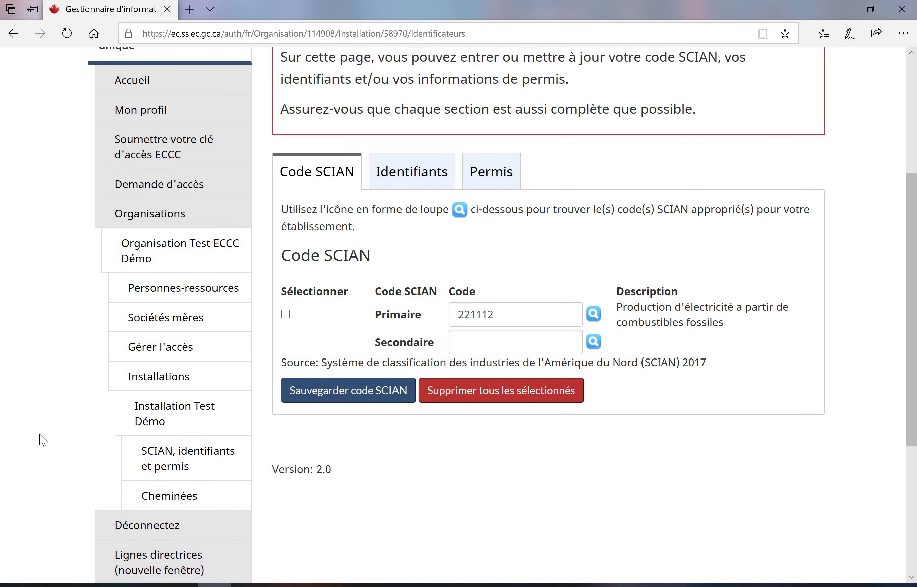
scroll(43, 440, up, 1)
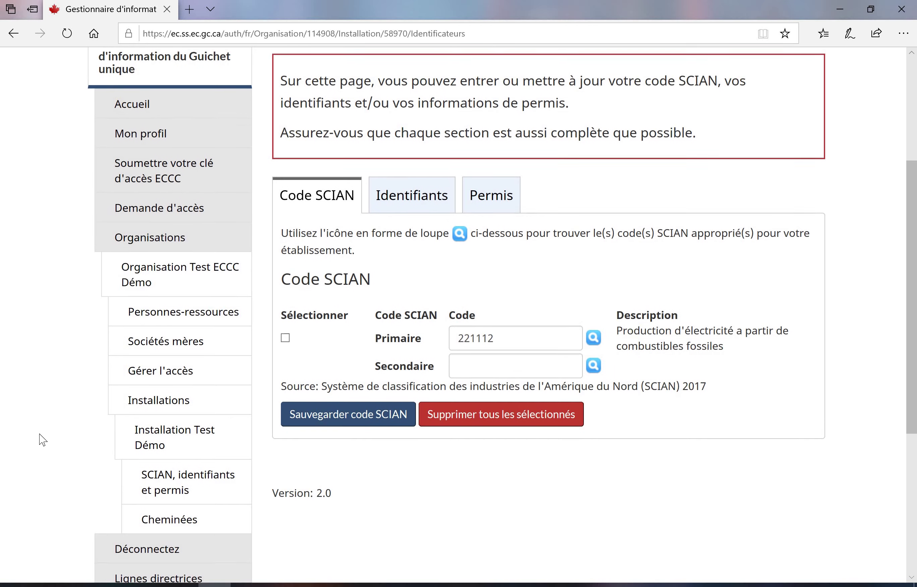
scroll(42, 440, up, 4)
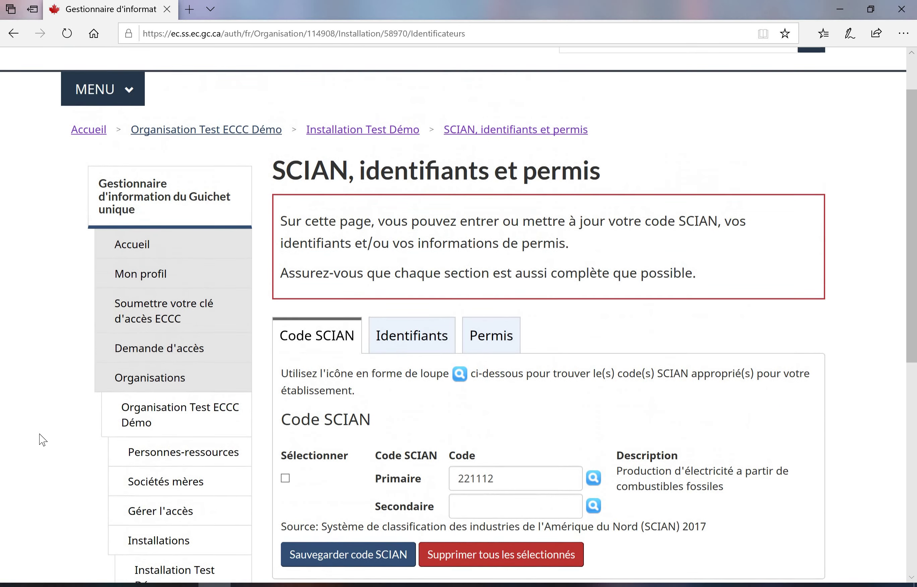
Step: Go back to the organisation's Gérer l'accès page and start granting access to another user
scroll(42, 440, down, 3)
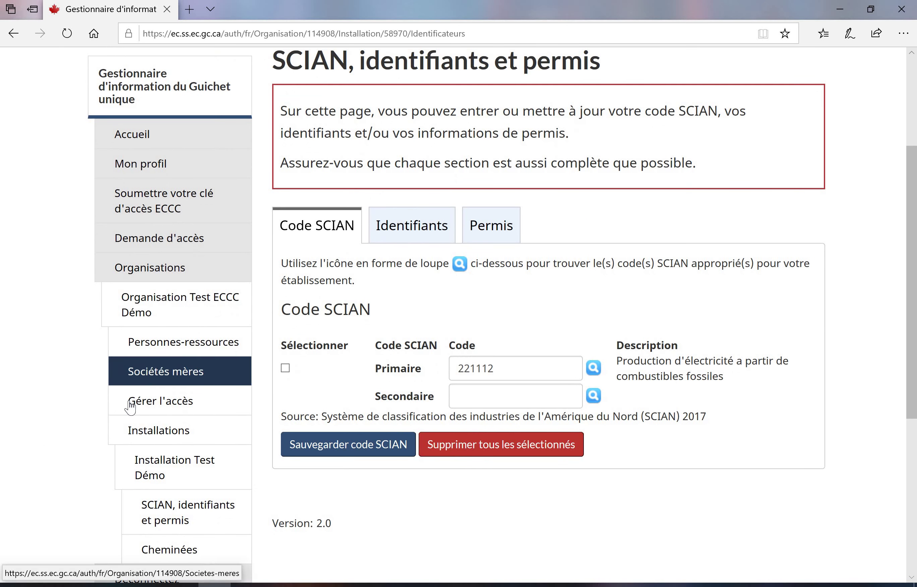
click(131, 403)
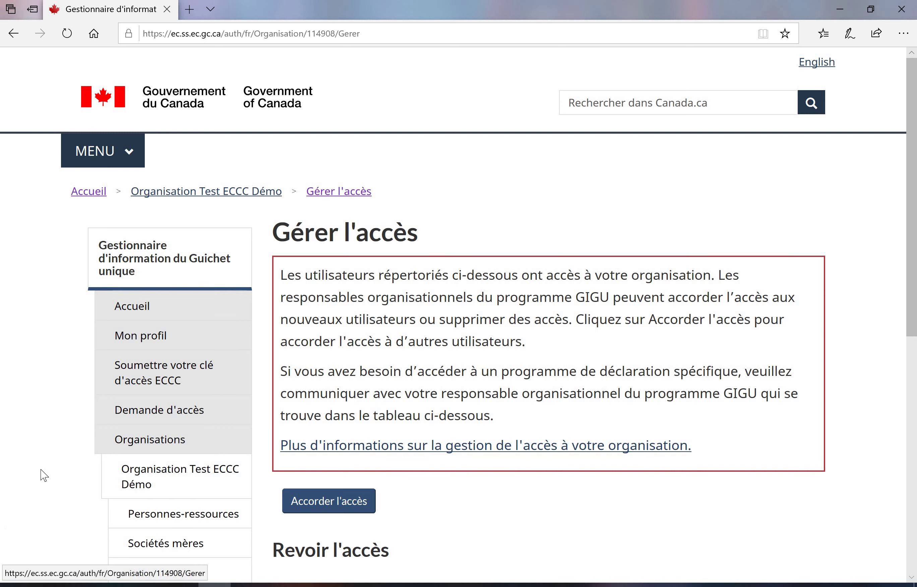
scroll(43, 476, down, 3)
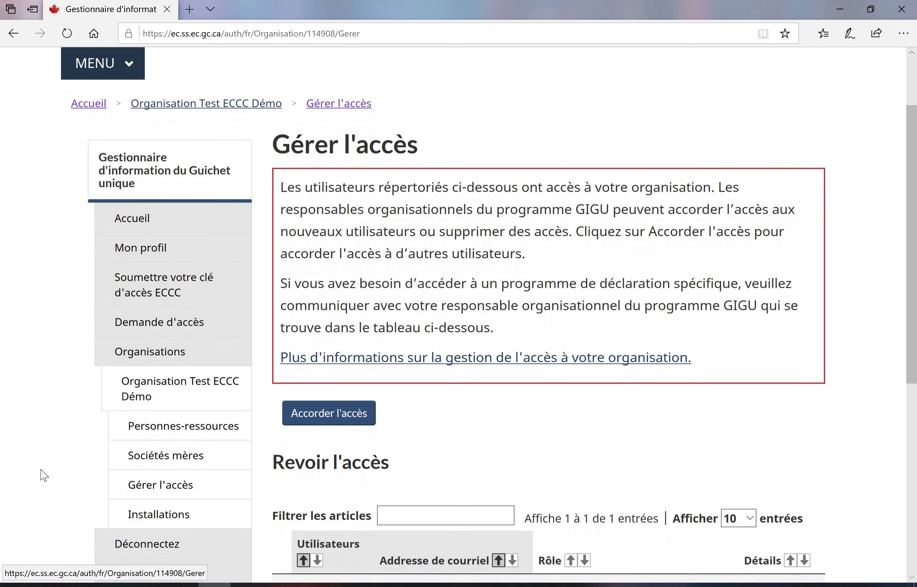
scroll(44, 476, up, 1)
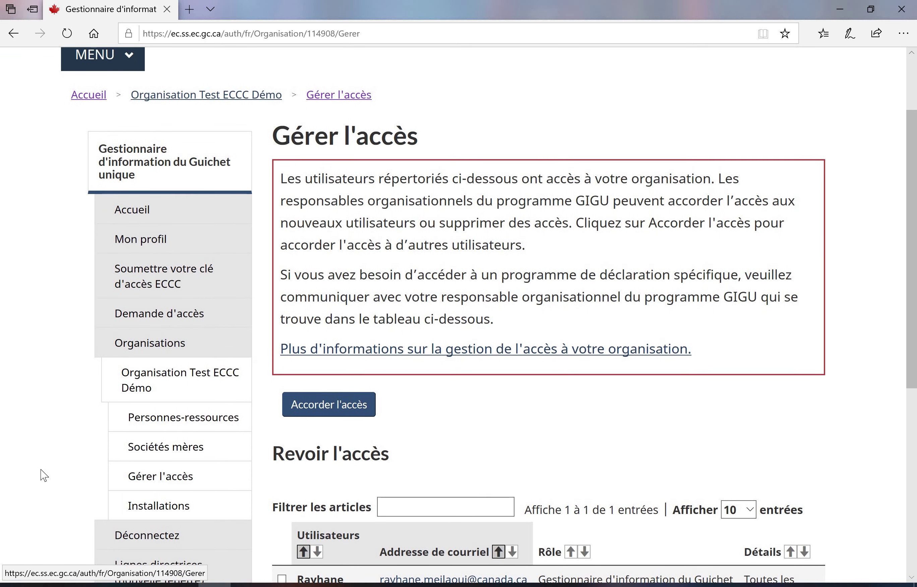
scroll(43, 476, up, 2)
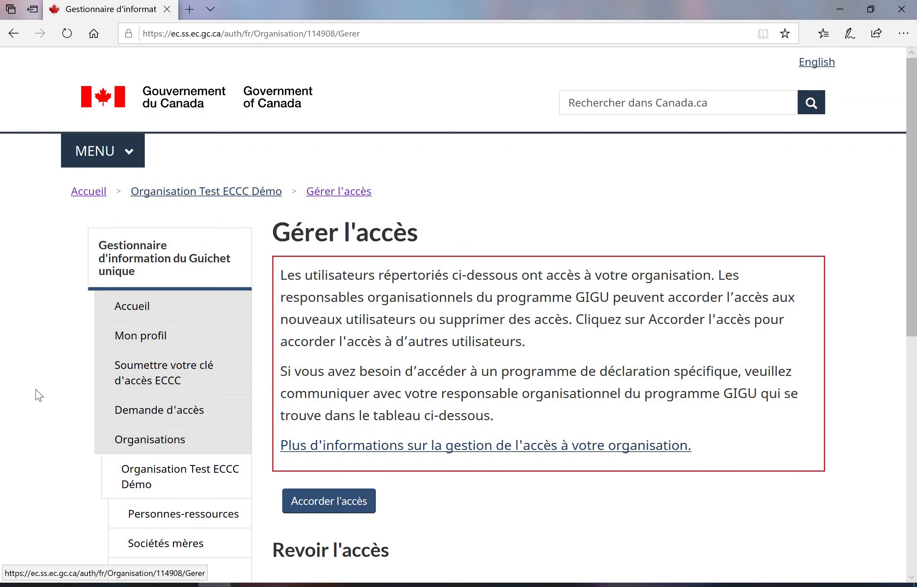
click(304, 502)
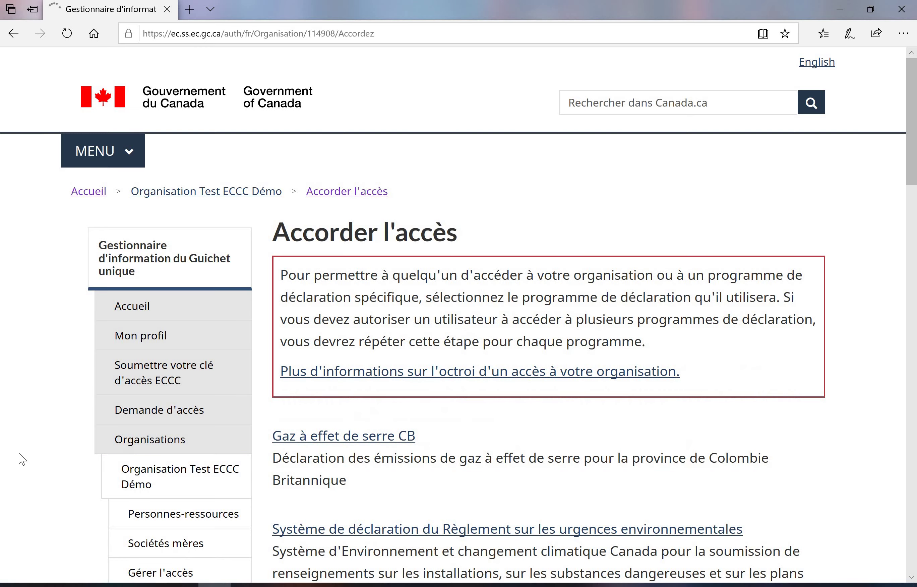
Step: Choose the ECCC and partners' Déclaration de gaz à effet de serre and STFR programme as the one to grant access to
scroll(22, 459, down, 3)
scroll(22, 459, down, 2)
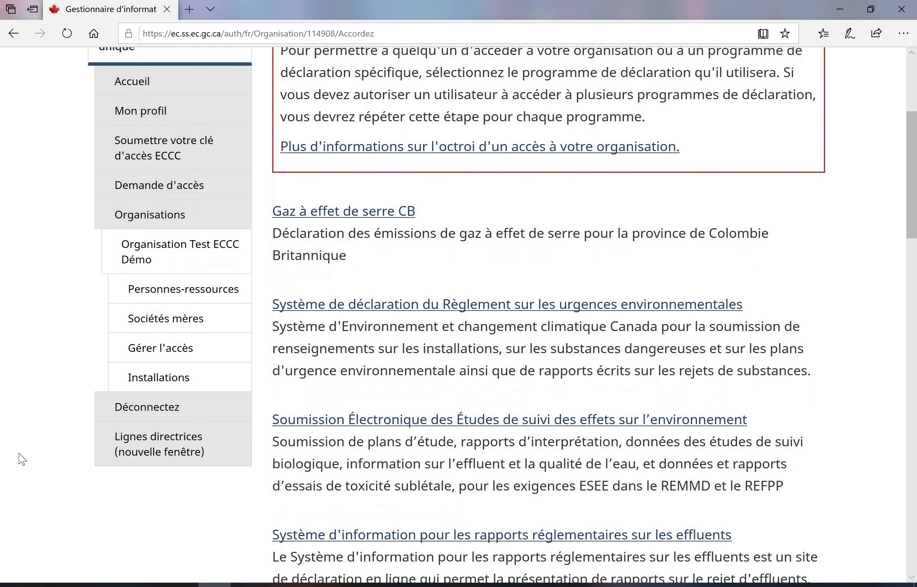
scroll(22, 460, down, 3)
scroll(22, 459, down, 6)
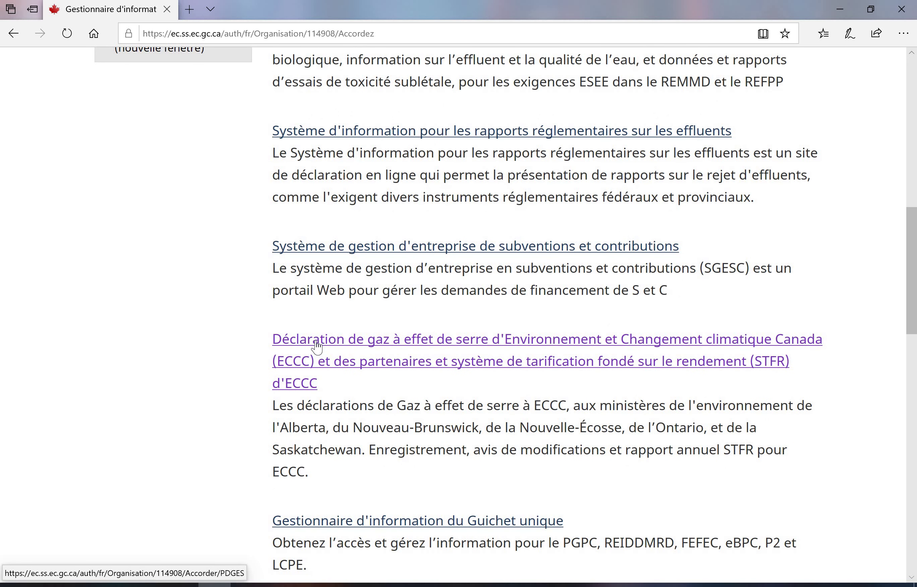
click(317, 348)
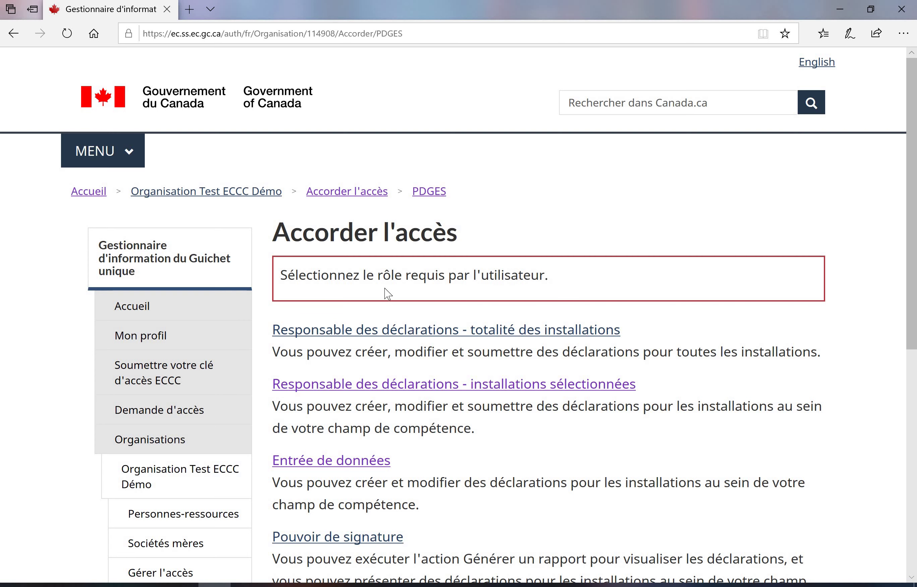
Step: Assign the role Responsable des déclarations - installations sélectionnées for Installation Test Démo and continue
scroll(385, 293, down, 3)
click(383, 268)
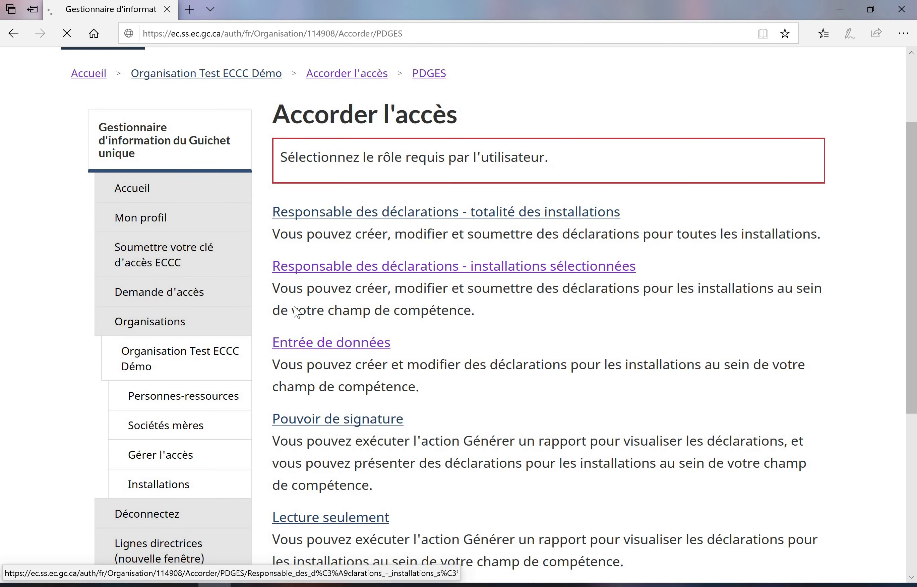
click(282, 428)
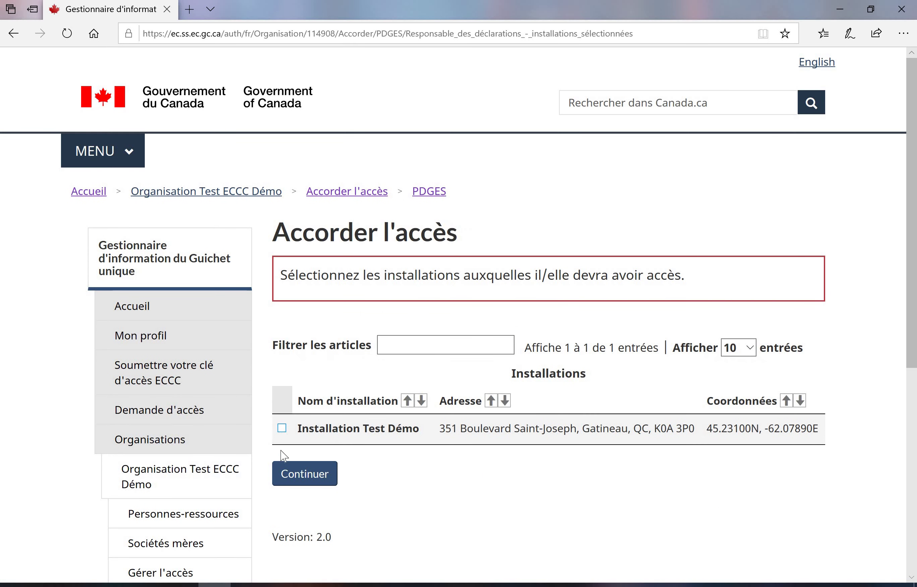
click(290, 476)
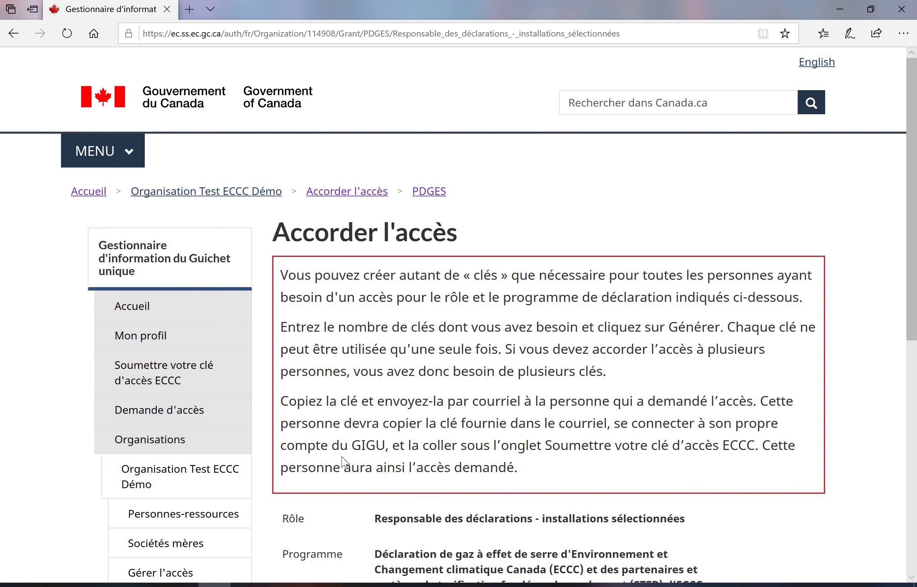
Step: Set the number of access keys to 1 and generate it
scroll(344, 462, down, 7)
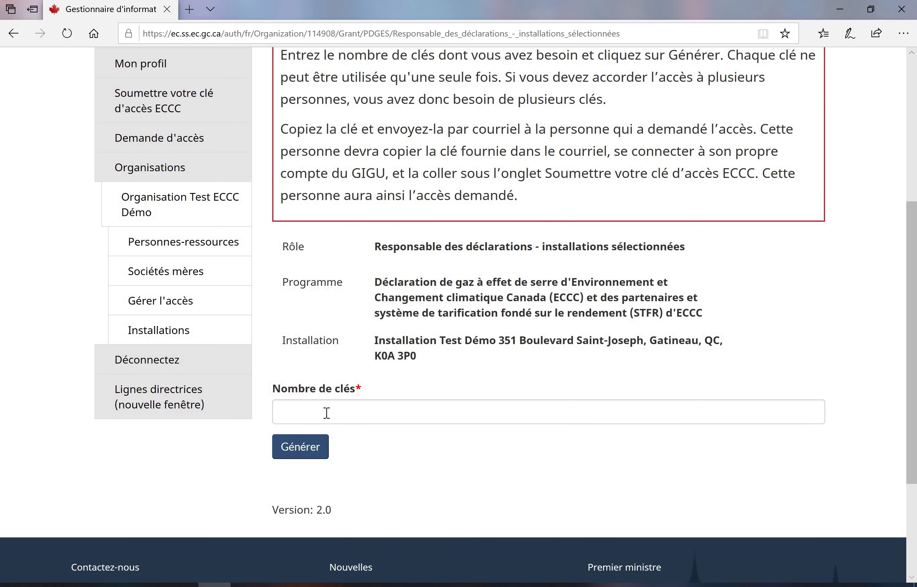
click(327, 413)
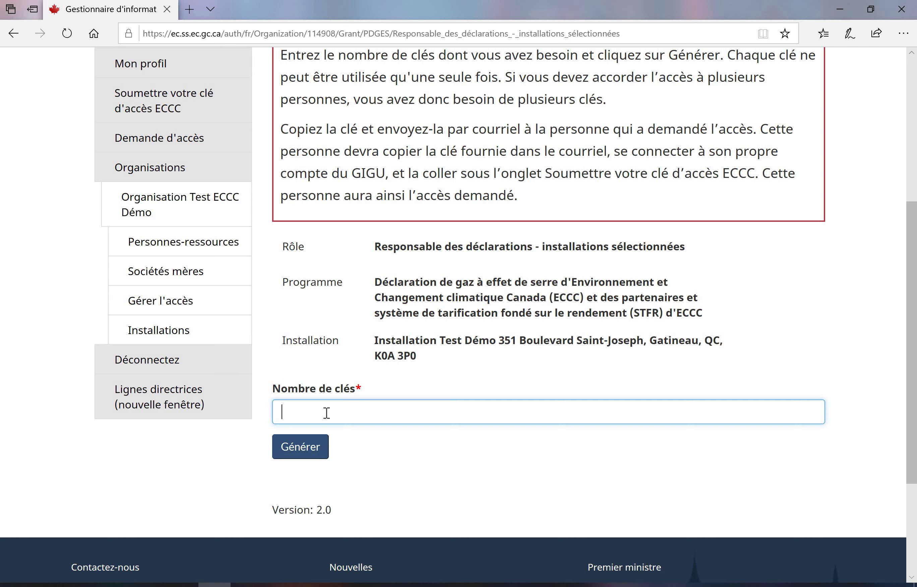
text(1)
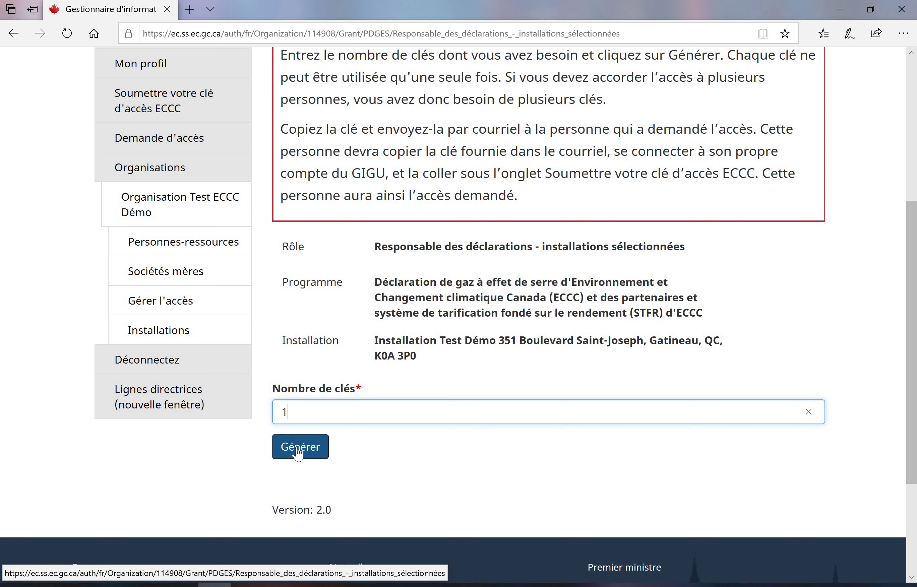
click(299, 455)
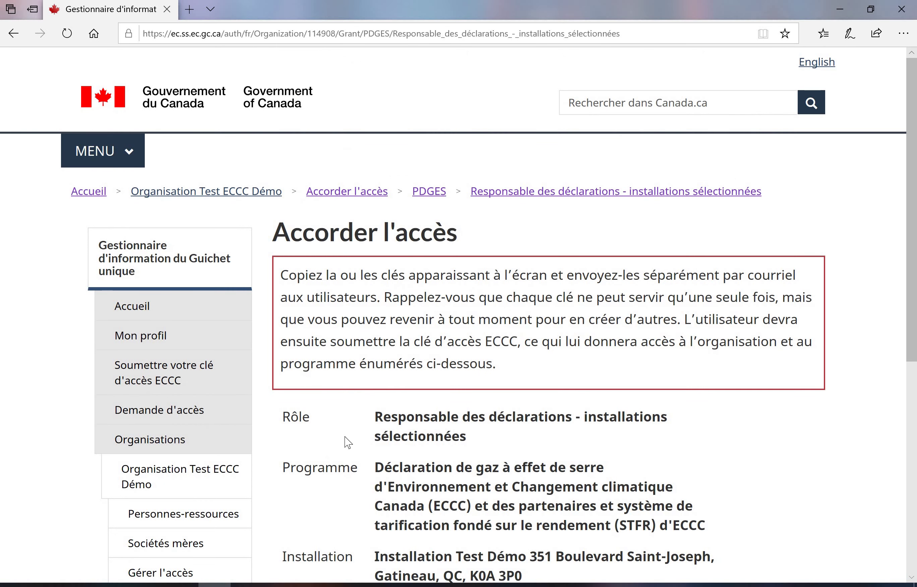
Step: Copy the generated key listed under ECCC Keys
scroll(348, 443, down, 5)
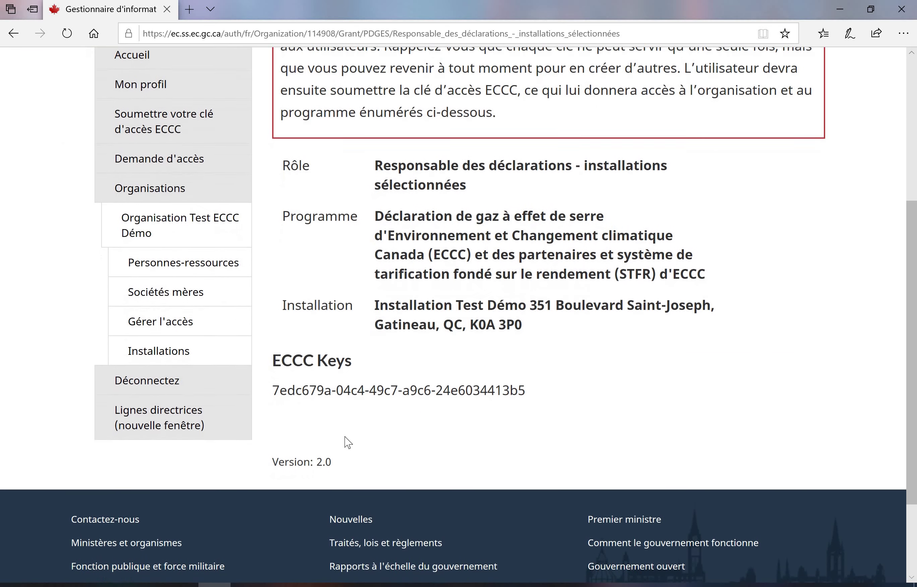
triple_click(368, 392)
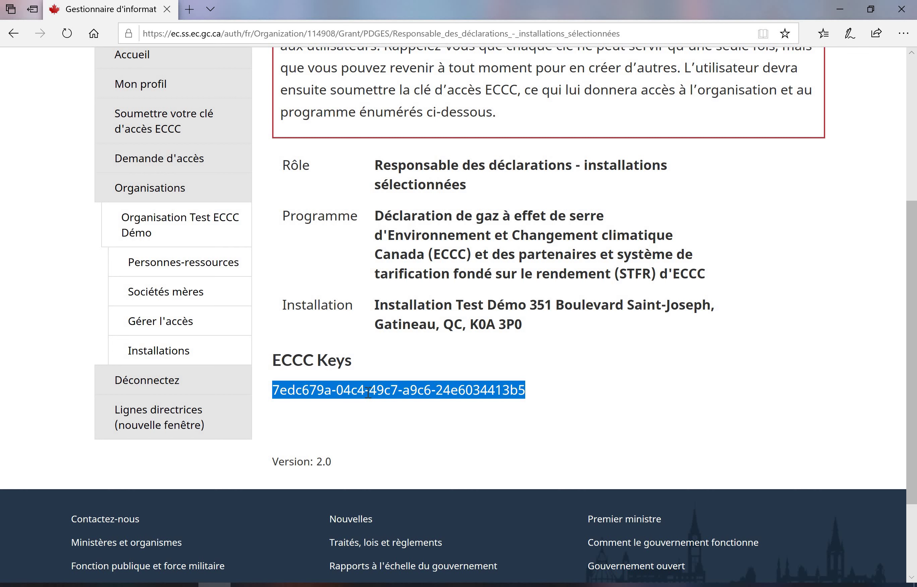
right_click(368, 394)
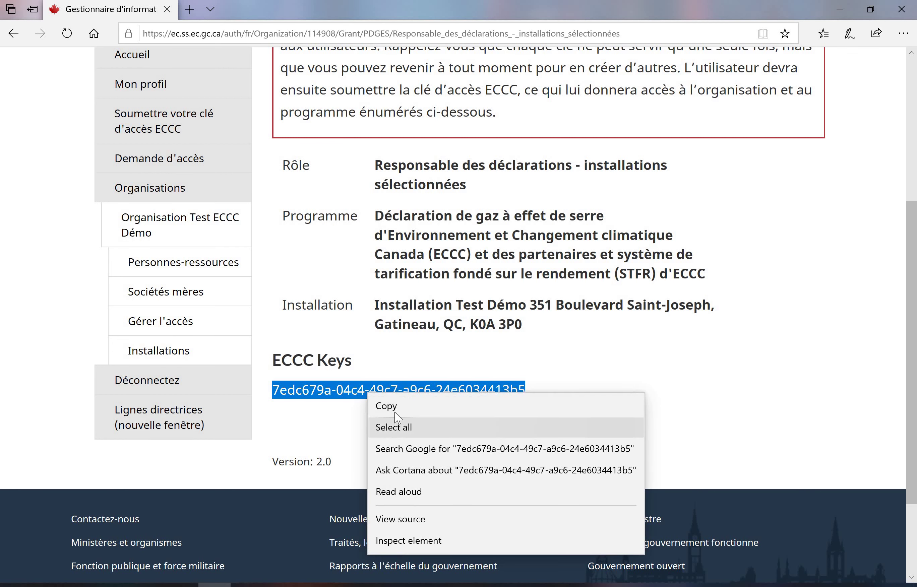
click(395, 409)
Step: Paste the copied access key into the Soumettre votre clé d'accès ECCC form and submit it
scroll(385, 432, up, 6)
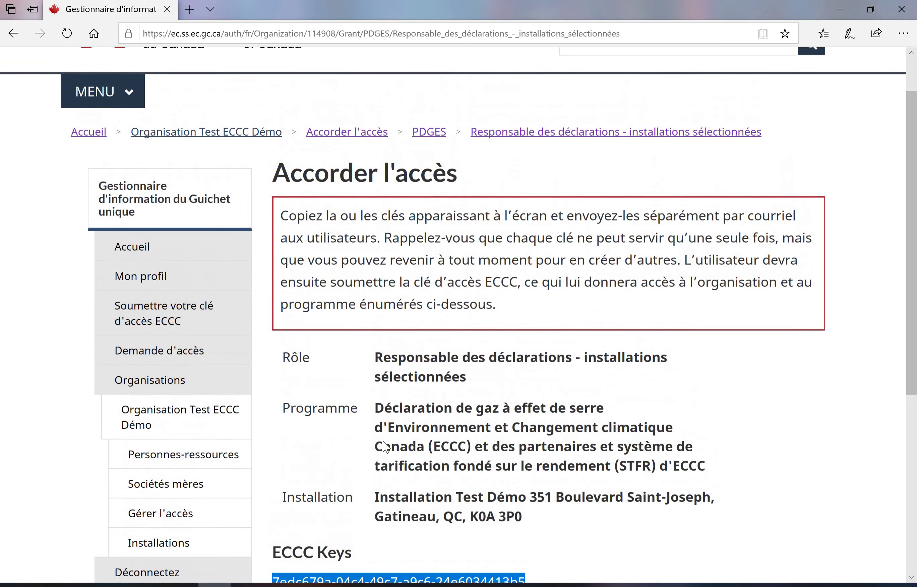
scroll(384, 442, up, 1)
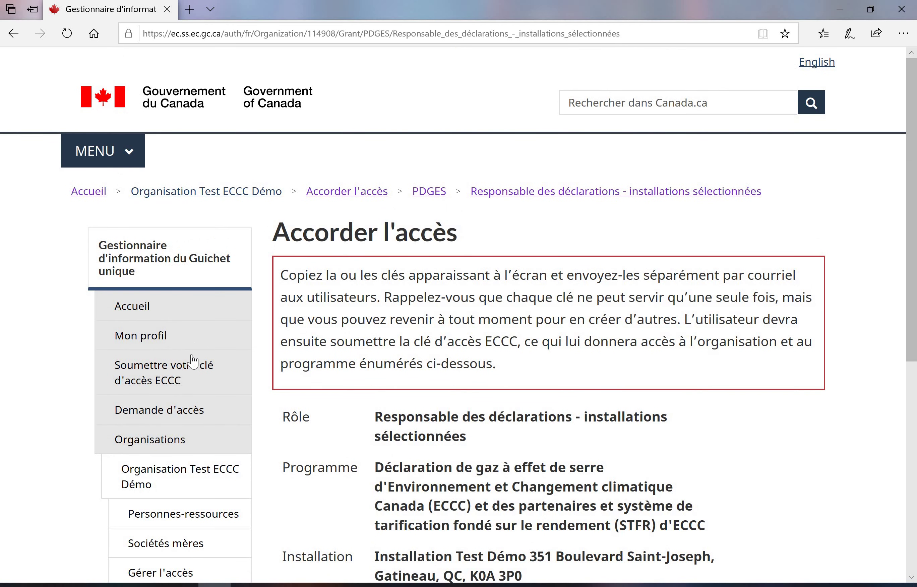
click(194, 376)
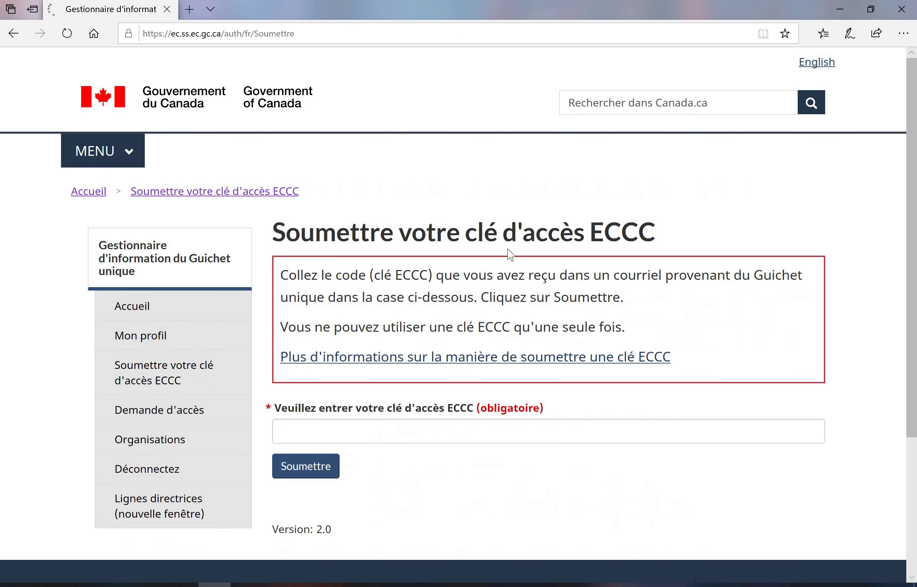
click(370, 429)
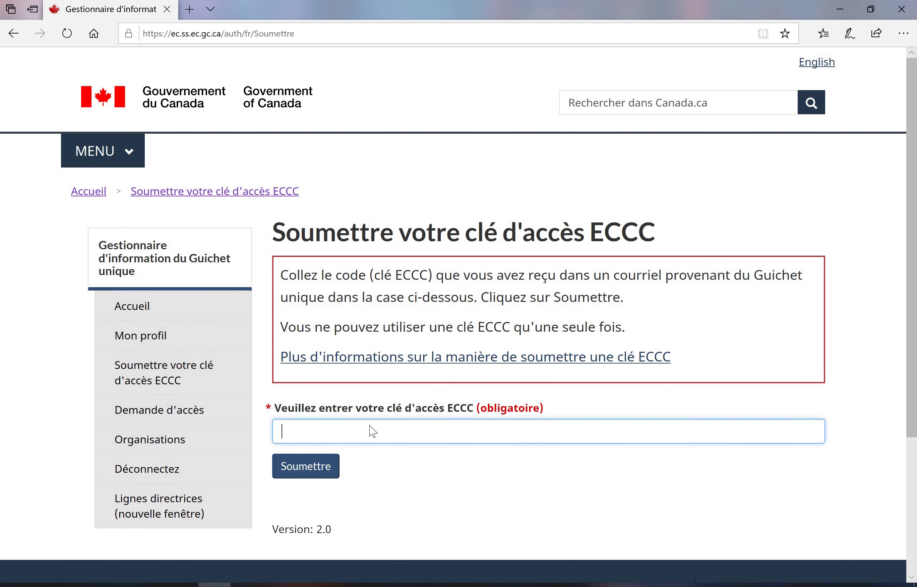
right_click(370, 427)
click(380, 433)
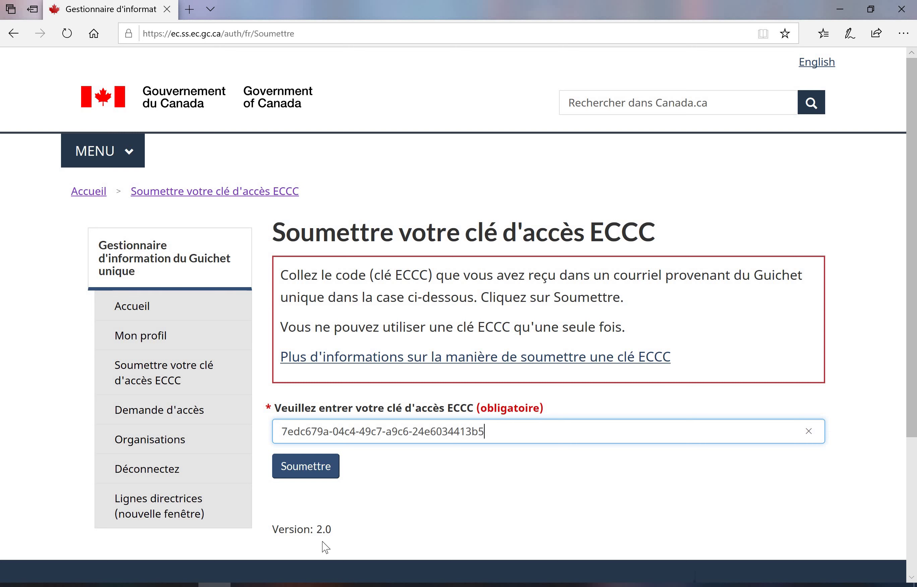
click(283, 474)
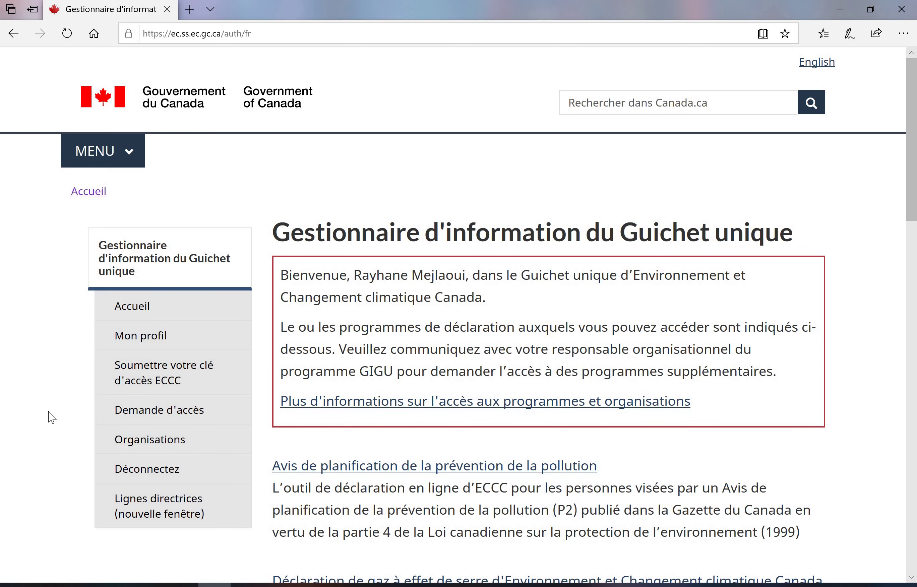
Step: Open the Déclaration de gaz à effet de serre and STFR programme from the Guichet unique home page
scroll(51, 418, down, 6)
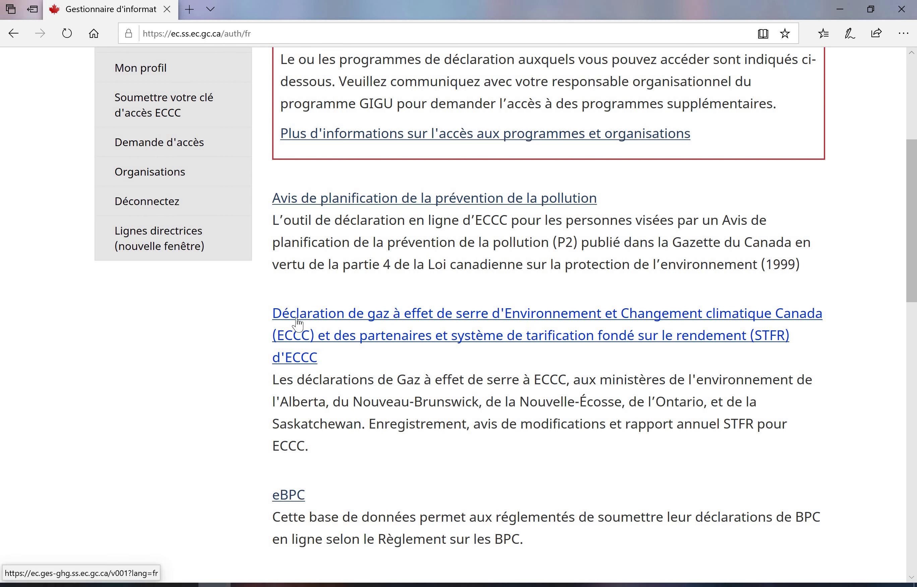
click(317, 320)
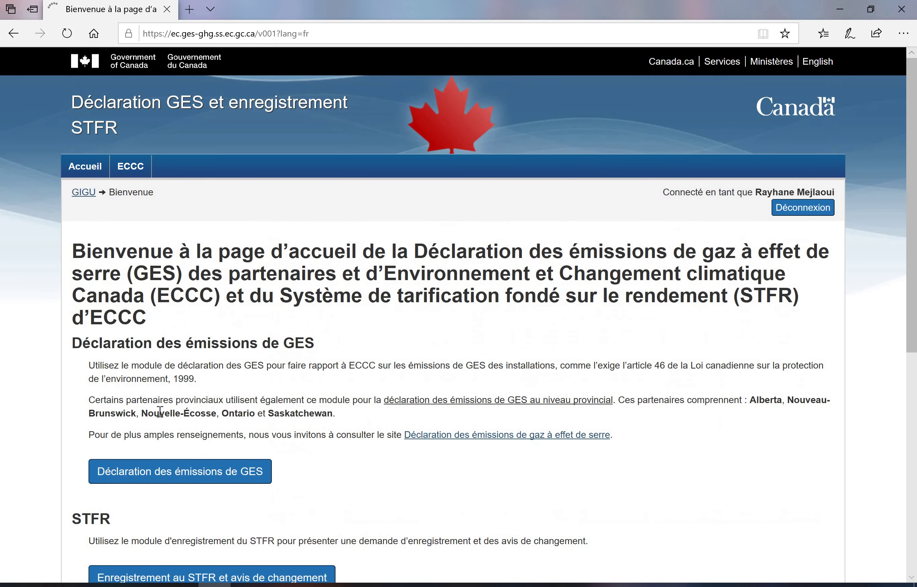